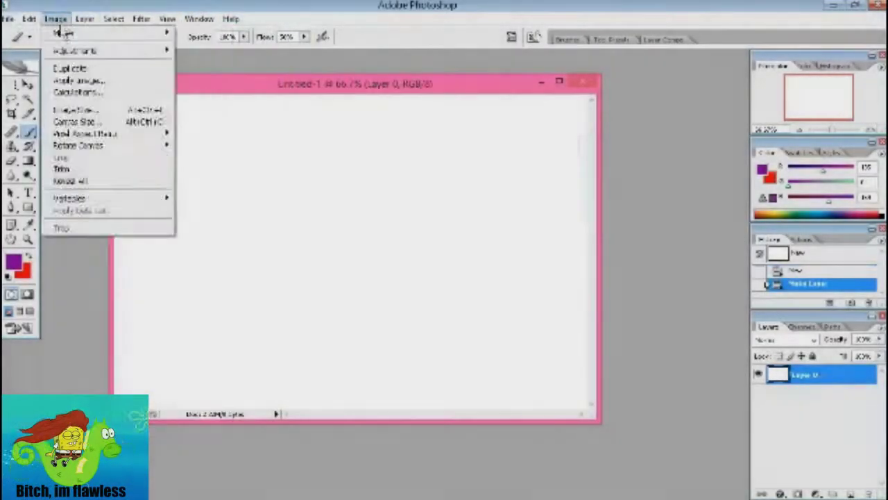
Open the Bad Day LA signature image from the Pictures folder.
{"action": "key", "text": "ctrl+o"}
{"action": "double_click", "coordinate": [575, 114]}
{"action": "scroll", "coordinate": [548, 208], "scroll_direction": "down", "scroll_amount": 3}
{"action": "double_click", "coordinate": [566, 142]}
{"action": "double_click", "coordinate": [576, 193]}
{"action": "double_click", "coordinate": [430, 100]}
{"action": "key", "text": "v"}
{"action": "left_click_drag", "start_coordinate": [209, 173], "coordinate": [354, 320]}
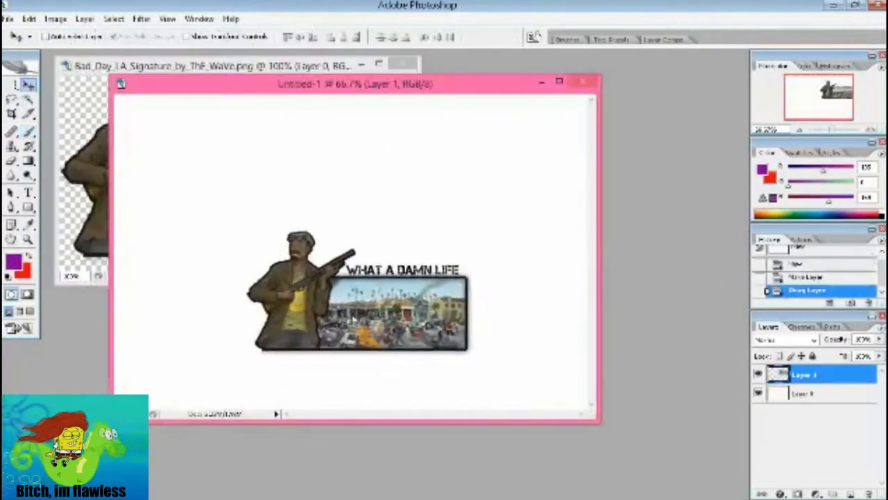
Resize the Bad Day image to 1000×600 and drag it into Untitled-1.
{"action": "left_click", "coordinate": [880, 326]}
{"action": "left_click", "coordinate": [793, 129]}
{"action": "left_click", "coordinate": [208, 66]}
{"action": "left_click", "coordinate": [55, 18]}
{"action": "left_click", "coordinate": [76, 124]}
{"action": "type", "text": "1000"}
{"action": "key", "text": "Tab"}
{"action": "type", "text": "600"}
{"action": "key", "text": "Return"}
{"action": "mouse_move", "coordinate": [368, 166]}
{"action": "left_mouse_down"}
{"action": "mouse_move", "coordinate": [390, 214]}
{"action": "mouse_move", "coordinate": [384, 240]}
{"action": "left_mouse_up"}
{"action": "left_click", "coordinate": [12, 98]}
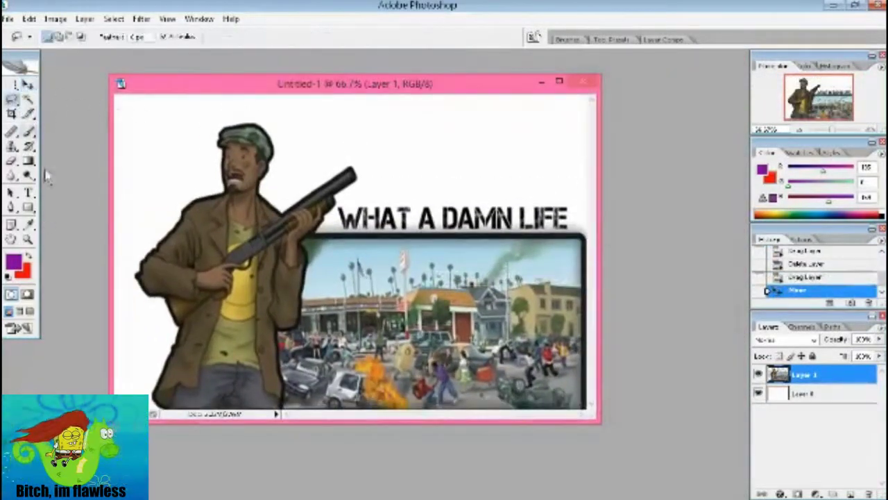
Zoom to 200% and lasso-erase the sign, top area and sky to white.
{"action": "key", "text": "ctrl+plus"}
{"action": "key", "text": "ctrl+plus"}
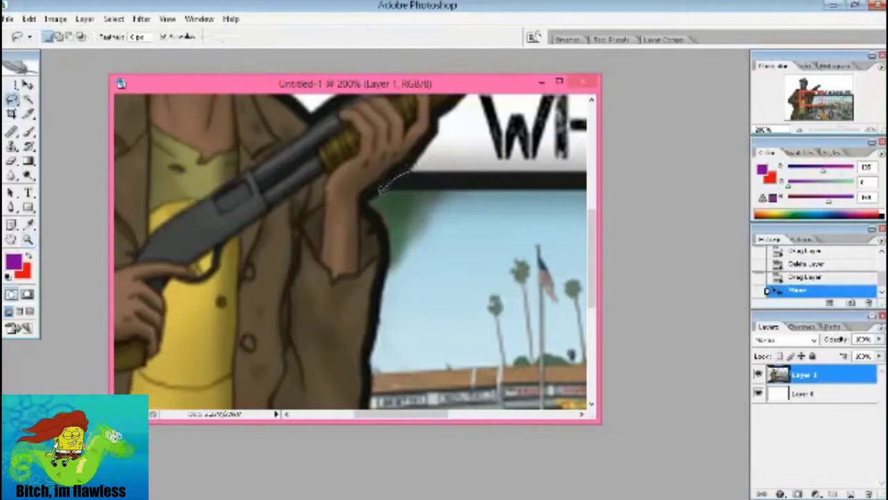
{"action": "left_click_drag", "start_coordinate": [370, 202], "coordinate": [371, 205]}
{"action": "key", "text": "Delete"}
{"action": "key", "text": "ctrl+d"}
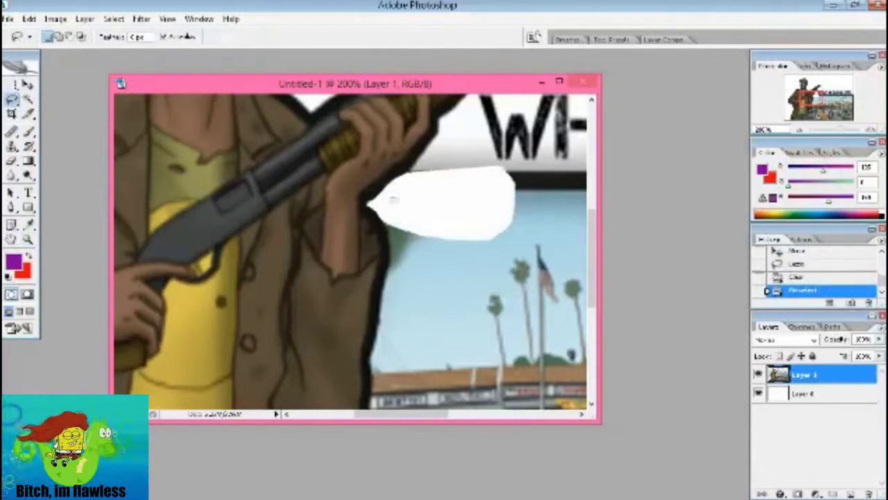
{"action": "scroll", "coordinate": [417, 238], "scroll_direction": "down", "scroll_amount": 3}
{"action": "left_click_drag", "start_coordinate": [389, 164], "coordinate": [395, 163]}
{"action": "key", "text": "Delete"}
{"action": "key", "text": "ctrl+d"}
{"action": "scroll", "coordinate": [396, 208], "scroll_direction": "down", "scroll_amount": 8}
{"action": "scroll", "coordinate": [354, 252], "scroll_direction": "up", "scroll_amount": 5}
{"action": "scroll", "coordinate": [354, 252], "scroll_direction": "up", "scroll_amount": 1}
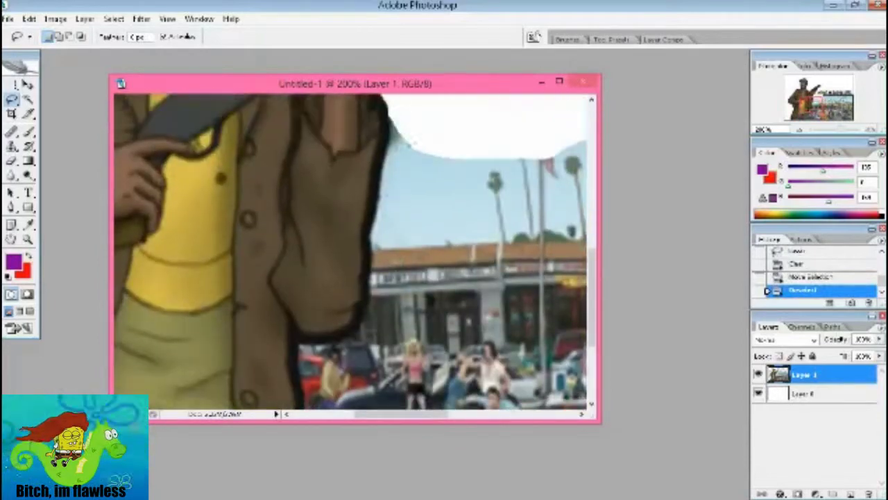
{"action": "left_click_drag", "start_coordinate": [390, 128], "coordinate": [468, 113]}
{"action": "key", "text": "Delete"}
{"action": "key", "text": "ctrl+d"}
{"action": "scroll", "coordinate": [390, 123], "scroll_direction": "down", "scroll_amount": 2}
{"action": "key", "text": "Delete"}
{"action": "key", "text": "ctrl+d"}
{"action": "scroll", "coordinate": [478, 183], "scroll_direction": "down", "scroll_amount": 6}
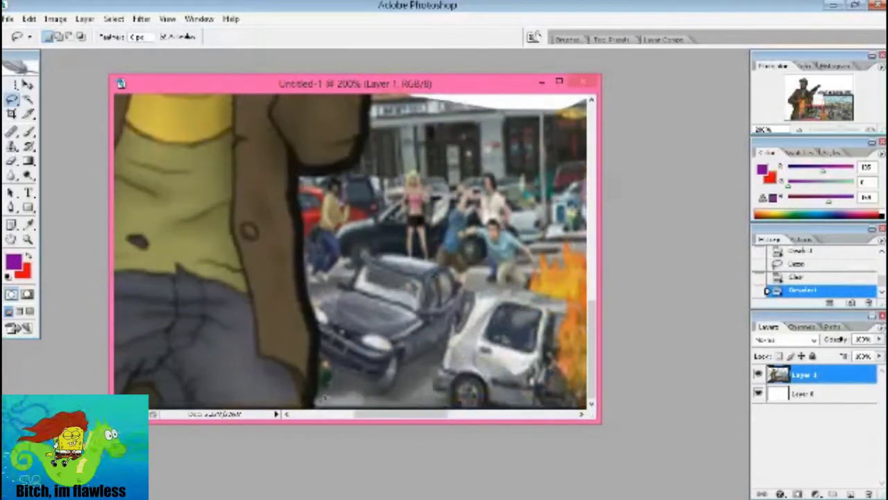
Erase the lower cars and the scene above them to white.
{"action": "left_click_drag", "start_coordinate": [314, 401], "coordinate": [321, 361]}
{"action": "key", "text": "Delete"}
{"action": "key", "text": "Delete"}
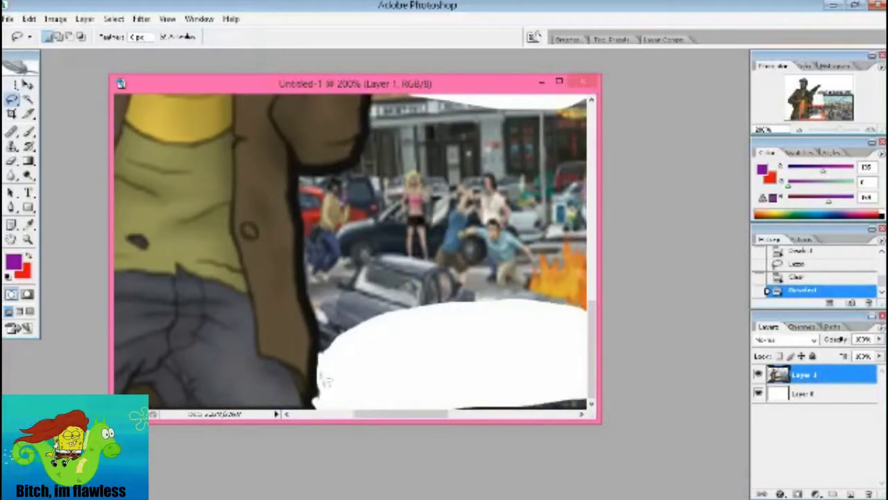
{"action": "key", "text": "ctrl+d"}
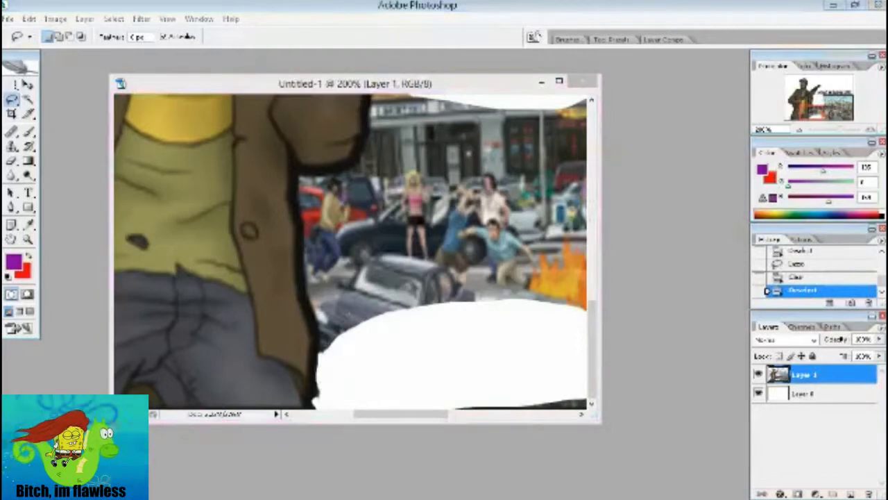
{"action": "left_click", "coordinate": [321, 338]}
{"action": "left_click_drag", "start_coordinate": [323, 343], "coordinate": [316, 258]}
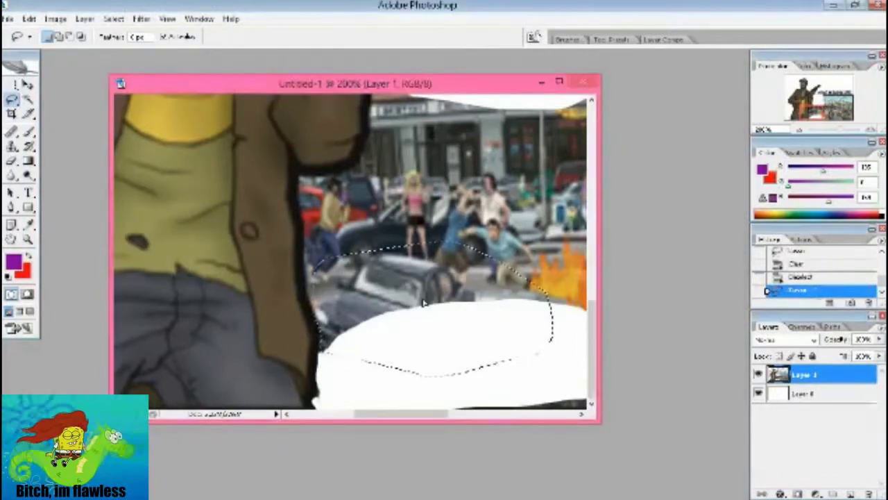
{"action": "key", "text": "Delete"}
{"action": "key", "text": "ctrl+d"}
{"action": "key", "text": "ctrl+z"}
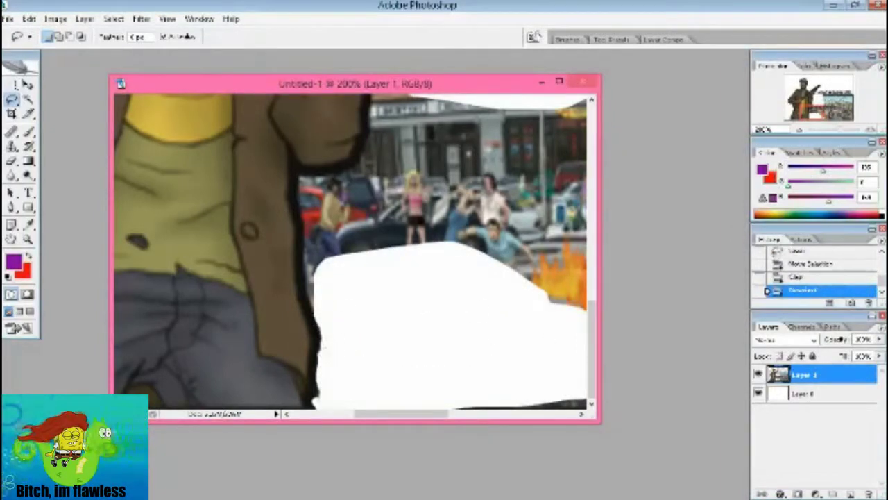
{"action": "left_click_drag", "start_coordinate": [310, 291], "coordinate": [476, 294]}
{"action": "key", "text": "Delete"}
{"action": "key", "text": "ctrl+d"}
Erase the remaining strips between white patches and the gap beside the jacket.
{"action": "scroll", "coordinate": [398, 147], "scroll_direction": "up", "scroll_amount": 3}
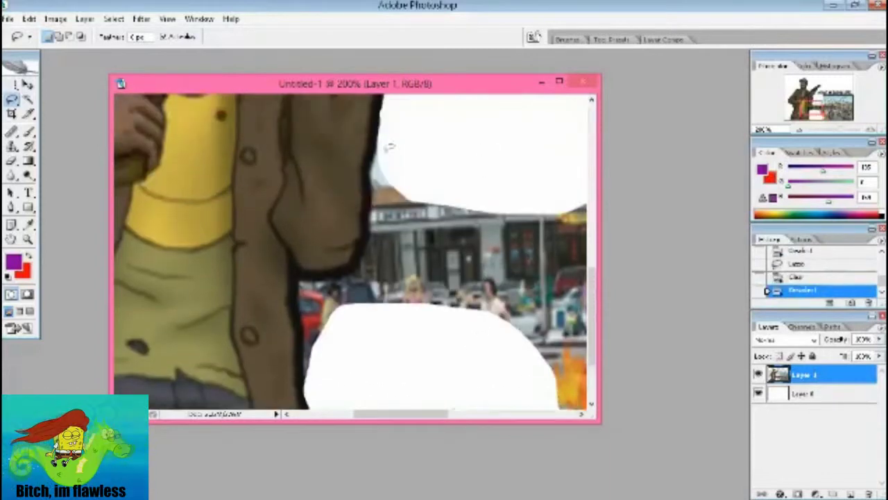
{"action": "left_click_drag", "start_coordinate": [378, 208], "coordinate": [579, 271]}
{"action": "key", "text": "Delete"}
{"action": "key", "text": "ctrl+d"}
{"action": "left_click_drag", "start_coordinate": [375, 173], "coordinate": [517, 286]}
{"action": "key", "text": "Delete"}
{"action": "key", "text": "ctrl+d"}
{"action": "scroll", "coordinate": [444, 234], "scroll_direction": "down", "scroll_amount": 2}
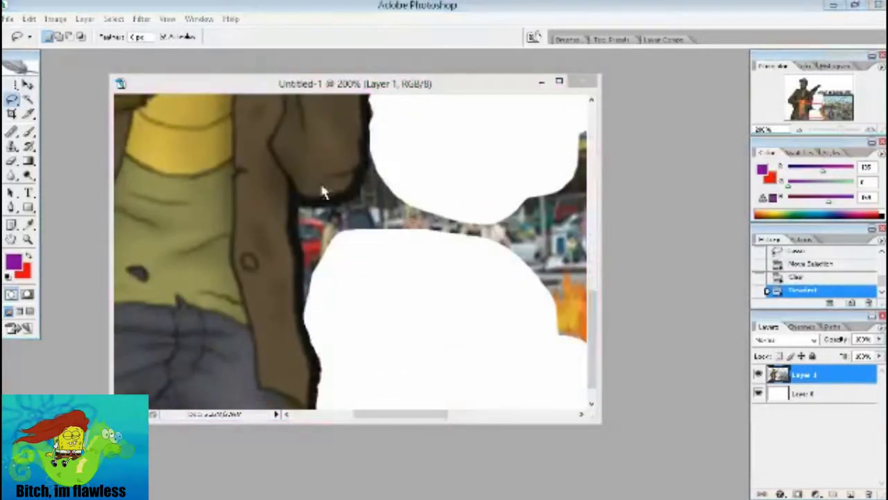
{"action": "left_click_drag", "start_coordinate": [375, 149], "coordinate": [371, 208]}
{"action": "key", "text": "Delete"}
{"action": "key", "text": "ctrl+d"}
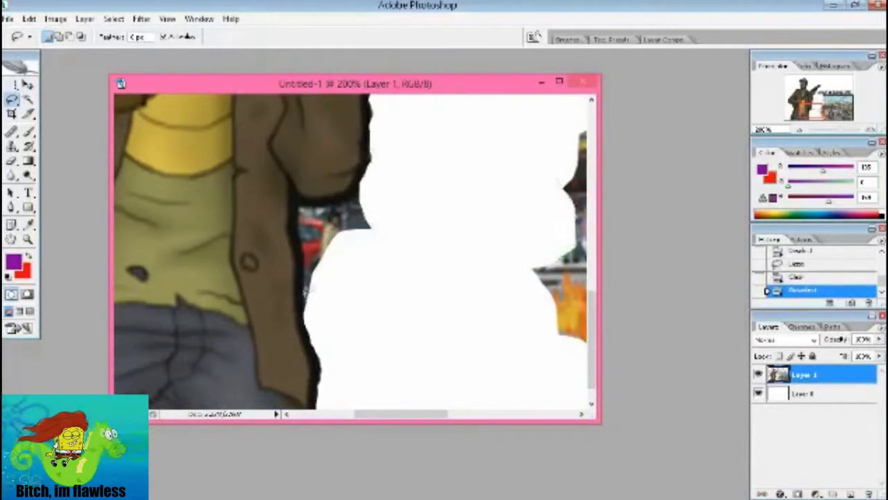
{"action": "left_click_drag", "start_coordinate": [309, 293], "coordinate": [333, 209]}
{"action": "key", "text": "Delete"}
{"action": "key", "text": "ctrl+d"}
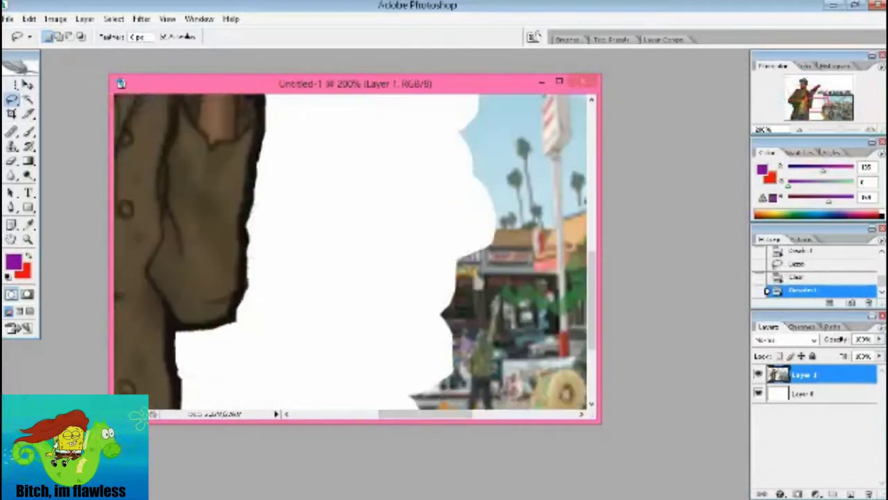
{"action": "left_click", "coordinate": [399, 278]}
{"action": "key", "text": "b"}
{"action": "left_click", "coordinate": [13, 260]}
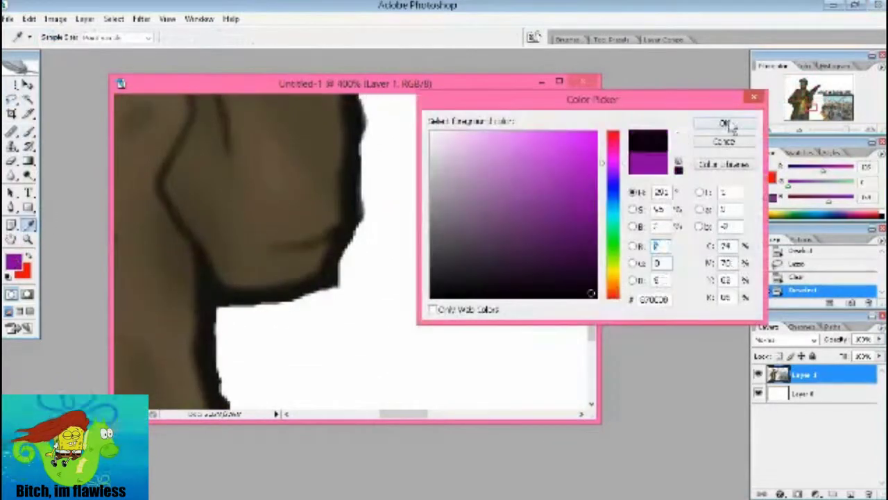
Set the foreground colour to black and load a brush library into the brush picker.
{"action": "left_click", "coordinate": [726, 123]}
{"action": "right_click", "coordinate": [322, 202]}
{"action": "left_click", "coordinate": [476, 231]}
{"action": "left_click", "coordinate": [545, 476]}
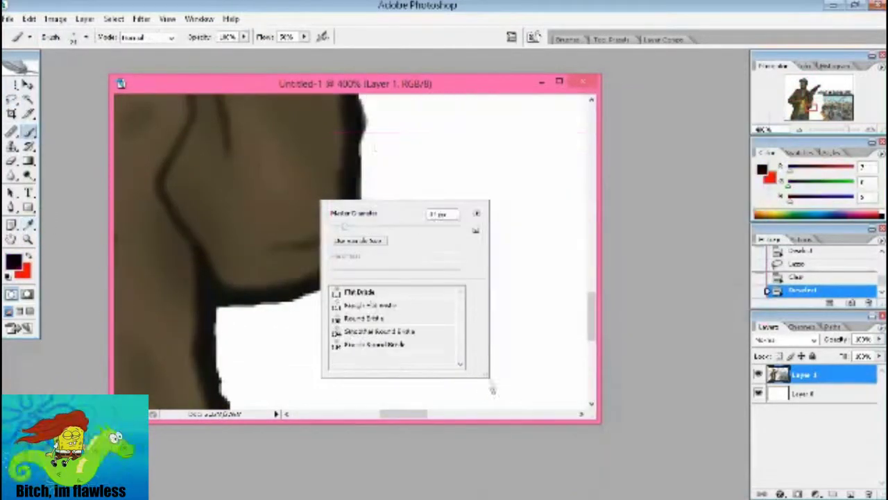
{"action": "left_click", "coordinate": [476, 213]}
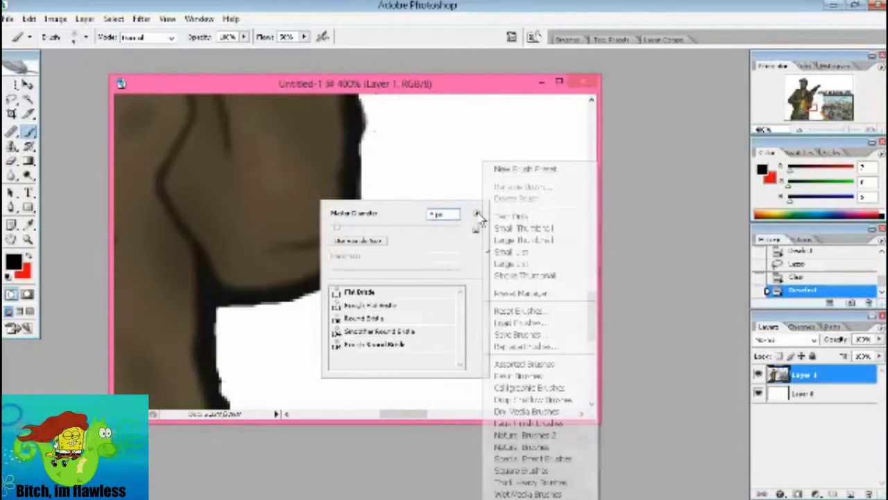
{"action": "left_click", "coordinate": [526, 168]}
{"action": "left_click", "coordinate": [585, 188]}
{"action": "left_click", "coordinate": [476, 213]}
{"action": "left_click", "coordinate": [527, 322]}
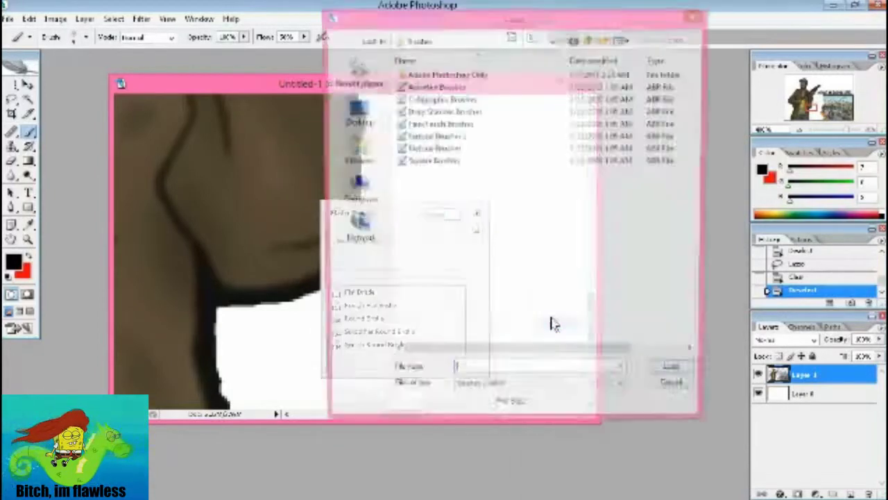
{"action": "key", "text": "Escape"}
{"action": "mouse_move", "coordinate": [461, 302]}
{"action": "left_mouse_down"}
{"action": "mouse_move", "coordinate": [463, 357]}
{"action": "mouse_move", "coordinate": [467, 340]}
{"action": "left_mouse_up"}
{"action": "key", "text": "Return"}
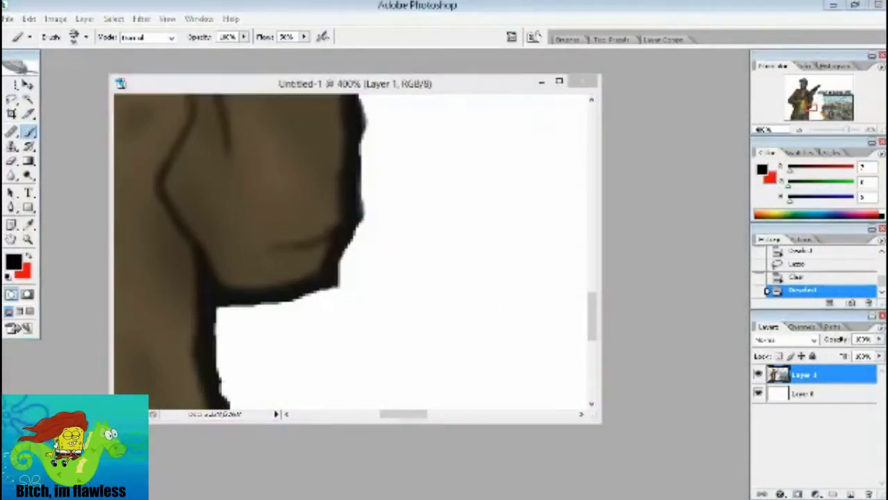
Load the Assorted Brushes set and pick a Hard Mechanical brush tip.
{"action": "left_click", "coordinate": [49, 139]}
{"action": "right_click", "coordinate": [378, 203]}
{"action": "left_click", "coordinate": [529, 207]}
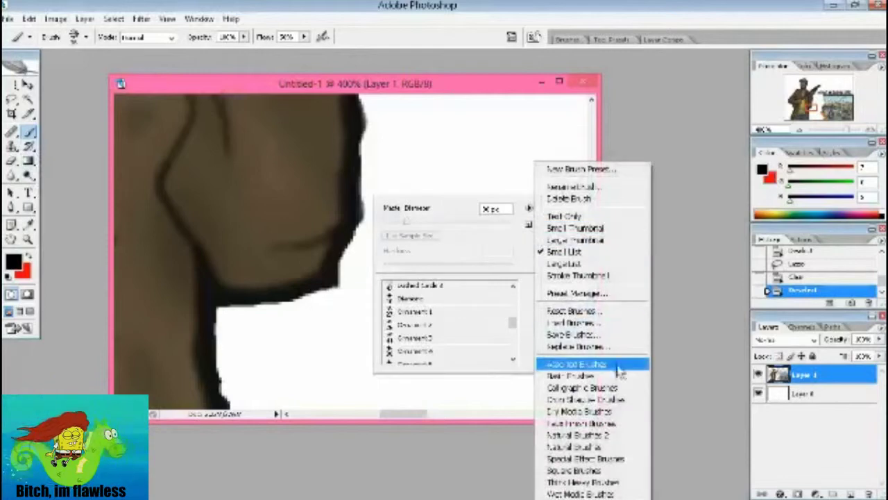
{"action": "left_click", "coordinate": [617, 365]}
{"action": "left_click", "coordinate": [416, 206]}
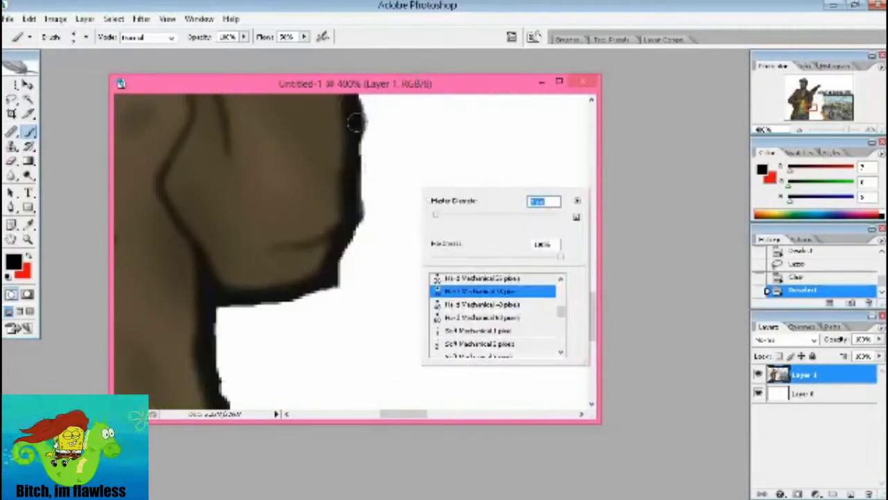
Paint black outlines down the jacket edge and along the sleeve's bottom edge.
{"action": "left_click_drag", "start_coordinate": [355, 123], "coordinate": [326, 270]}
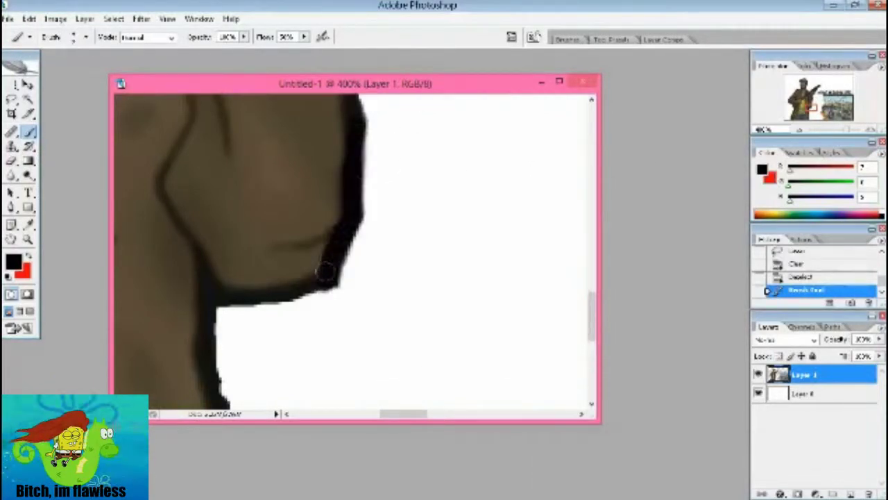
{"action": "scroll", "coordinate": [326, 270], "scroll_direction": "down", "scroll_amount": 1}
{"action": "right_click", "coordinate": [307, 230]}
{"action": "left_click_drag", "start_coordinate": [331, 230], "coordinate": [215, 255]}
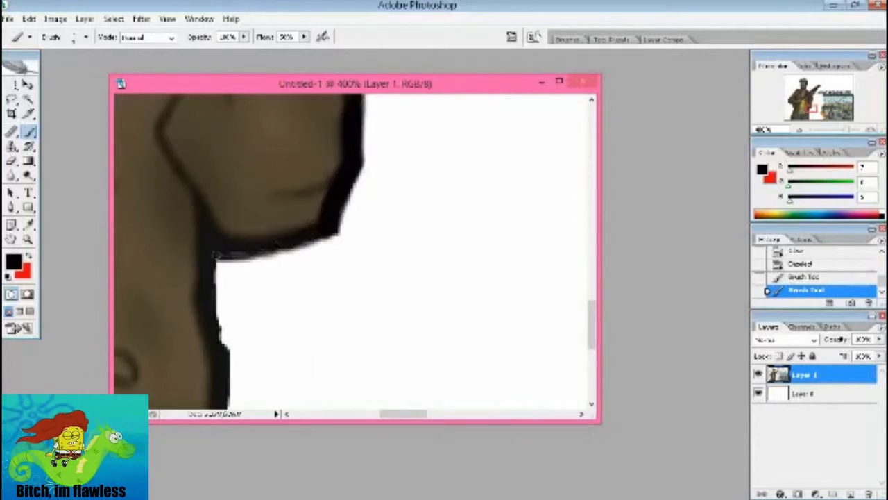
Darken and thicken the arm's right outline, then fit the image on screen.
{"action": "scroll", "coordinate": [352, 250], "scroll_direction": "down", "scroll_amount": 1}
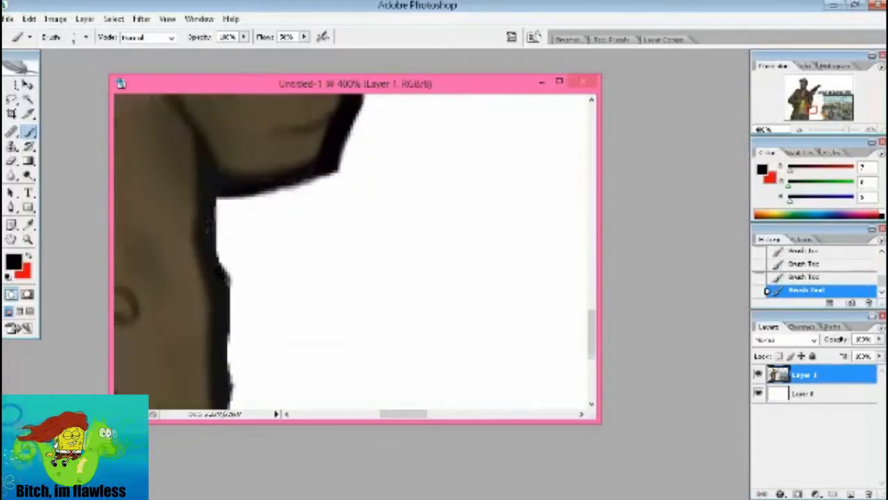
{"action": "scroll", "coordinate": [208, 230], "scroll_direction": "up", "scroll_amount": 2}
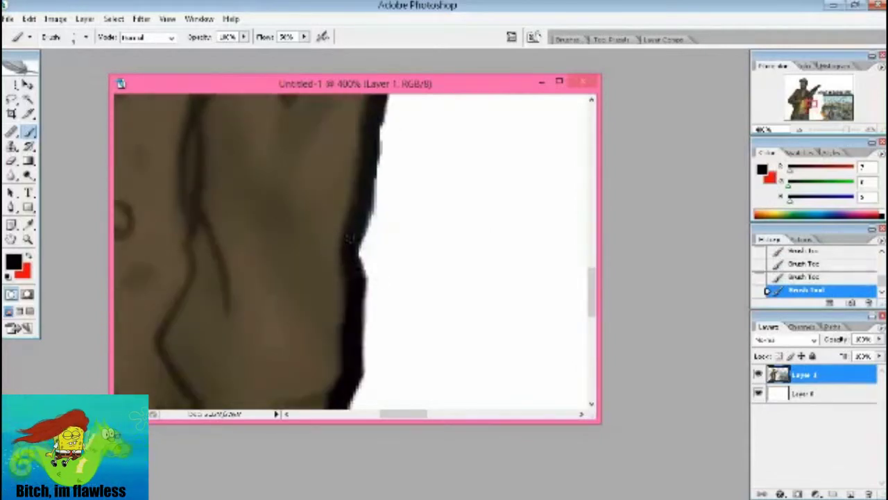
{"action": "scroll", "coordinate": [361, 222], "scroll_direction": "up", "scroll_amount": 2}
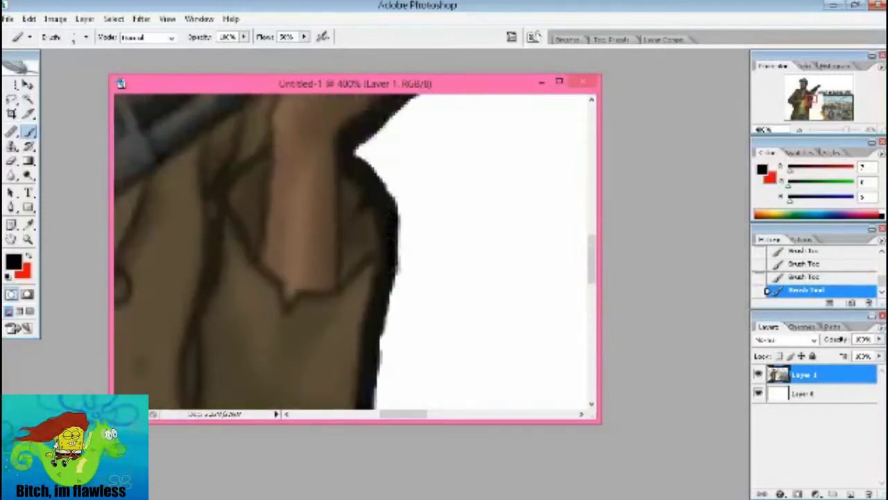
{"action": "scroll", "coordinate": [392, 216], "scroll_direction": "up", "scroll_amount": 2}
{"action": "scroll", "coordinate": [402, 236], "scroll_direction": "down", "scroll_amount": 2}
{"action": "scroll", "coordinate": [415, 259], "scroll_direction": "down", "scroll_amount": 2}
{"action": "scroll", "coordinate": [416, 260], "scroll_direction": "down", "scroll_amount": 3}
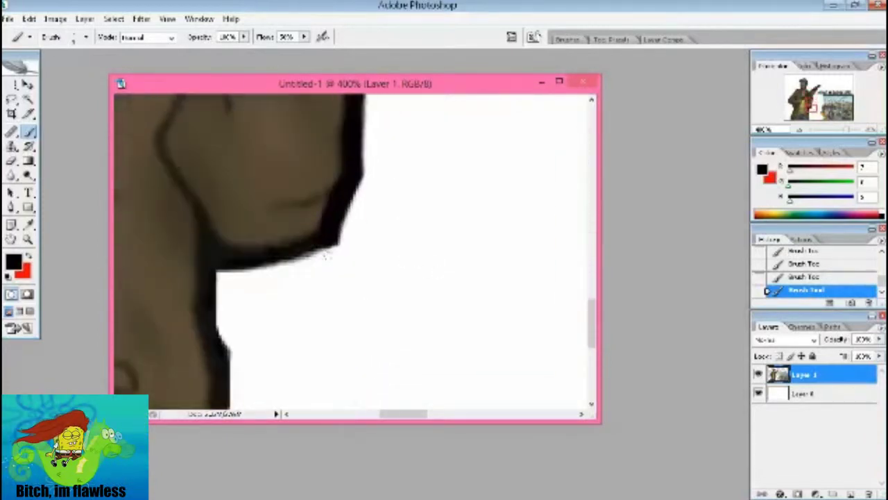
{"action": "scroll", "coordinate": [258, 262], "scroll_direction": "down", "scroll_amount": 2}
{"action": "scroll", "coordinate": [229, 329], "scroll_direction": "down", "scroll_amount": 2}
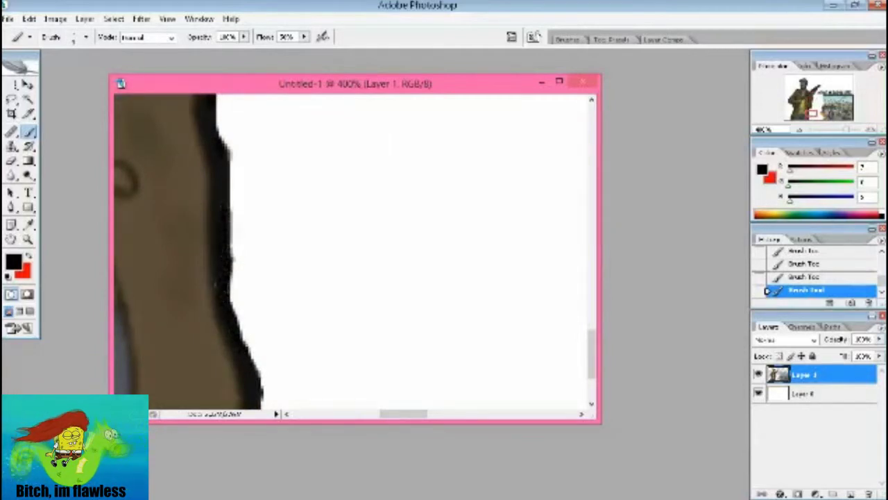
{"action": "scroll", "coordinate": [231, 321], "scroll_direction": "down", "scroll_amount": 3}
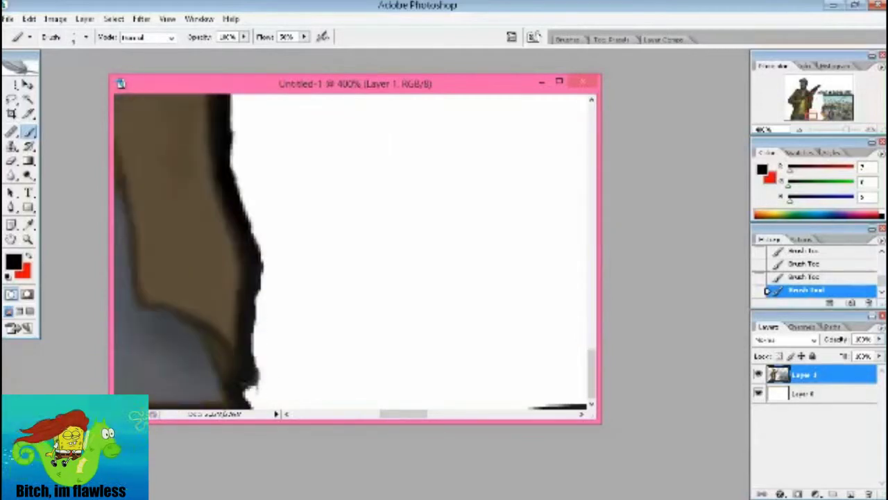
{"action": "mouse_move", "coordinate": [243, 392]}
{"action": "left_mouse_down"}
{"action": "mouse_move", "coordinate": [255, 291]}
{"action": "mouse_move", "coordinate": [252, 393]}
{"action": "left_mouse_up"}
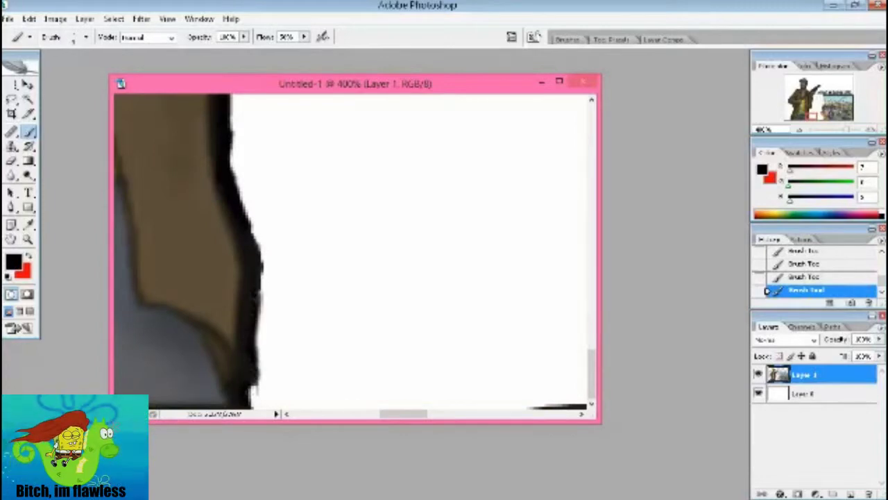
{"action": "left_click_drag", "start_coordinate": [261, 258], "coordinate": [255, 296]}
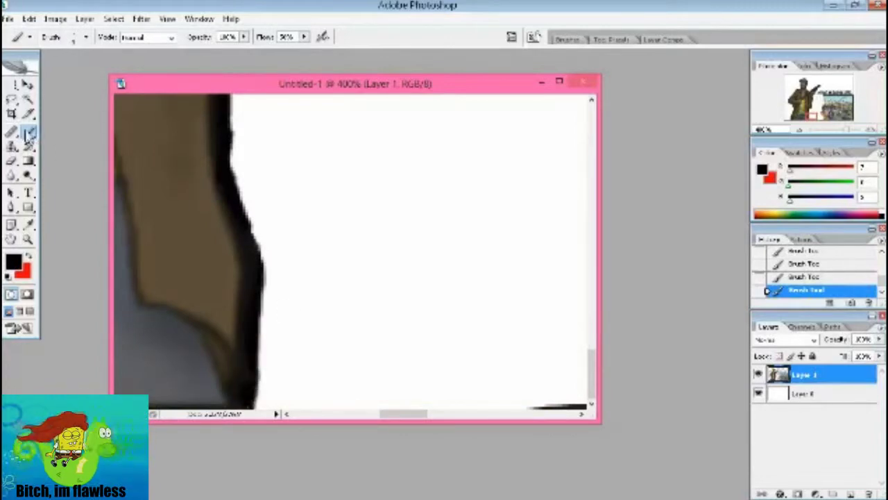
{"action": "key", "text": "z"}
{"action": "key", "text": "ctrl+0"}
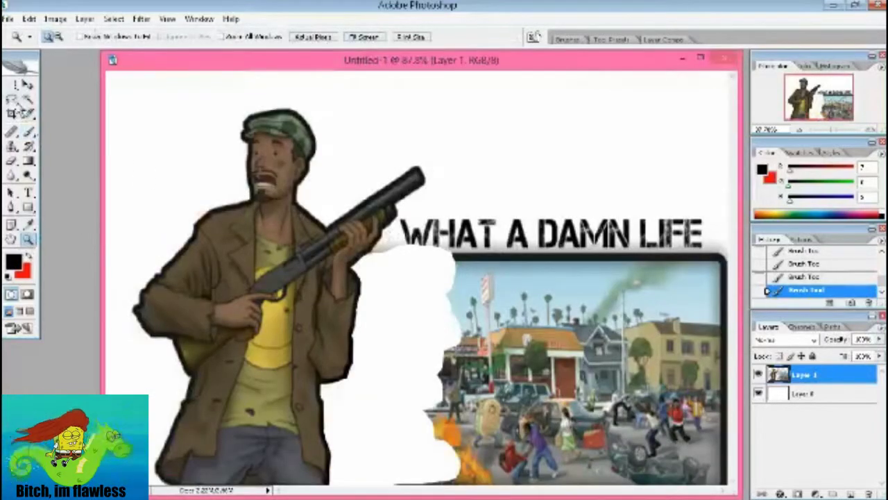
Lasso and delete the WHAT A DAMN LIFE title and city picture.
{"action": "key", "text": "l"}
{"action": "left_click_drag", "start_coordinate": [401, 249], "coordinate": [529, 198]}
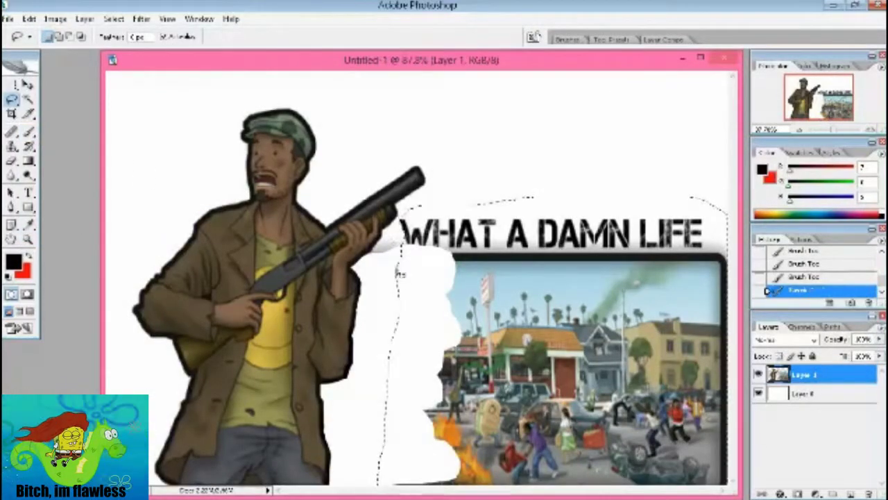
{"action": "key", "text": "Delete"}
{"action": "key", "text": "ctrl+d"}
Zoom in on the gun hand and clear the leftover white remnant beside it.
{"action": "key", "text": "z"}
{"action": "left_click", "coordinate": [489, 264]}
{"action": "left_click_drag", "start_coordinate": [489, 264], "coordinate": [520, 166]}
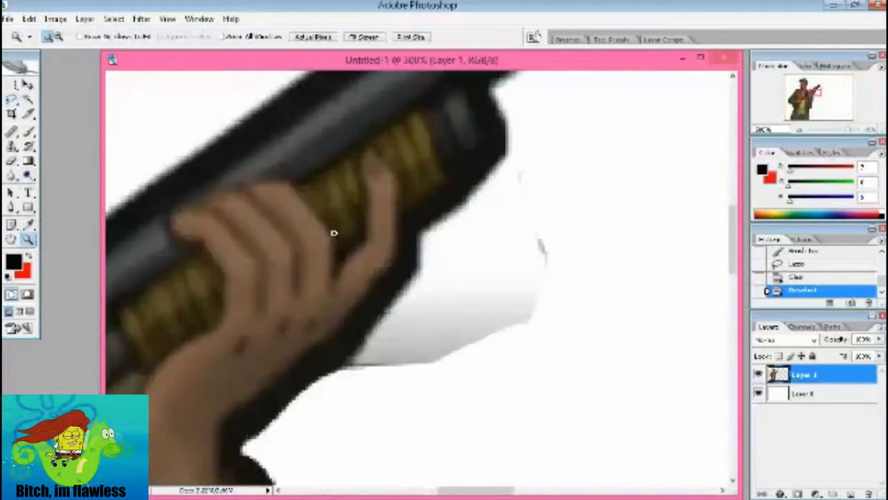
{"action": "key", "text": "l"}
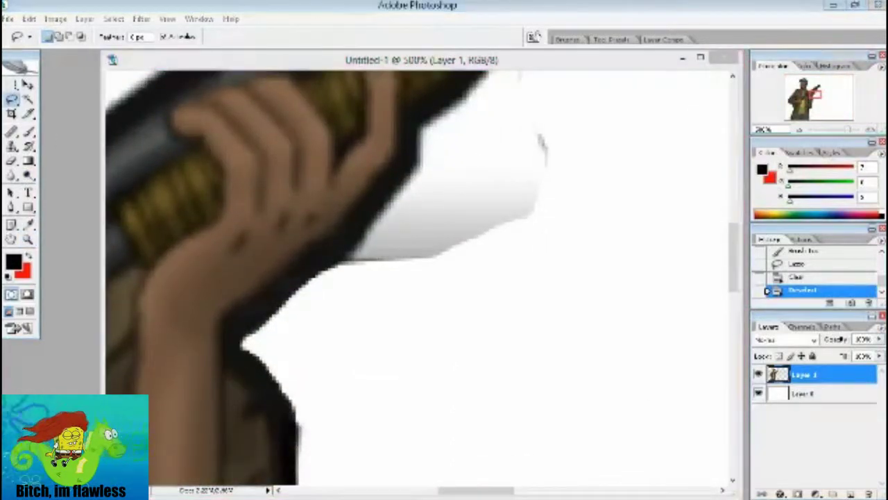
{"action": "mouse_move", "coordinate": [347, 265]}
{"action": "left_mouse_down"}
{"action": "mouse_move", "coordinate": [451, 312]}
{"action": "mouse_move", "coordinate": [476, 222]}
{"action": "left_mouse_up"}
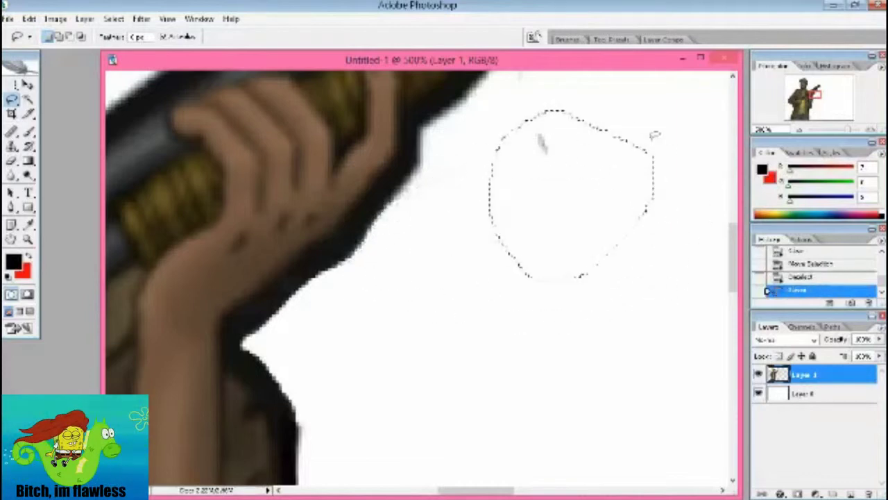
{"action": "key", "text": "ctrl+d"}
{"action": "left_click_drag", "start_coordinate": [486, 125], "coordinate": [585, 204]}
{"action": "scroll", "coordinate": [585, 203], "scroll_direction": "down", "scroll_amount": 5}
{"action": "scroll", "coordinate": [571, 209], "scroll_direction": "down", "scroll_amount": 4}
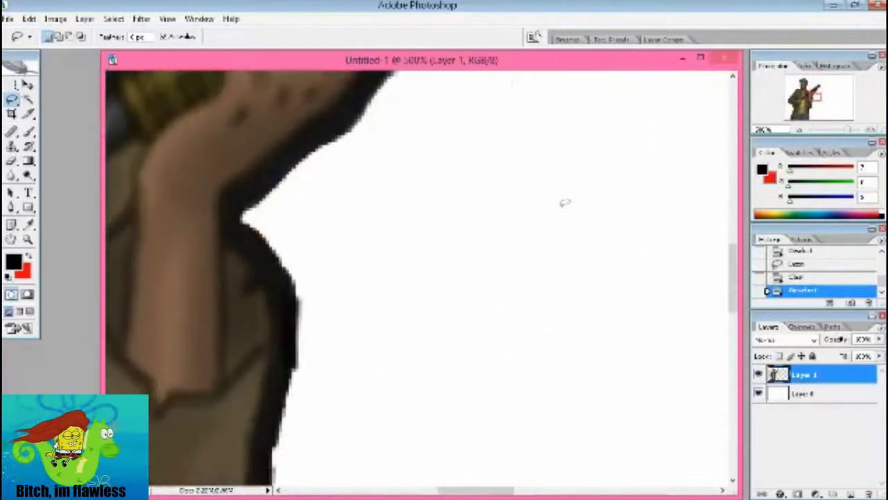
Sample the dark outline colour and brush over the figure's edges, then fit the view.
{"action": "key", "text": "i"}
{"action": "left_click", "coordinate": [271, 198]}
{"action": "key", "text": "b"}
{"action": "left_click_drag", "start_coordinate": [281, 281], "coordinate": [283, 301]}
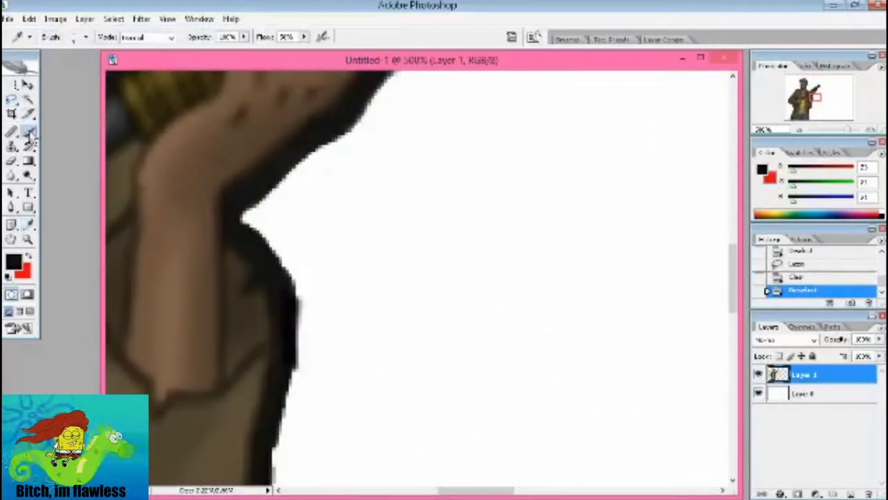
{"action": "scroll", "coordinate": [283, 301], "scroll_direction": "down", "scroll_amount": 3}
{"action": "scroll", "coordinate": [279, 304], "scroll_direction": "down", "scroll_amount": 2}
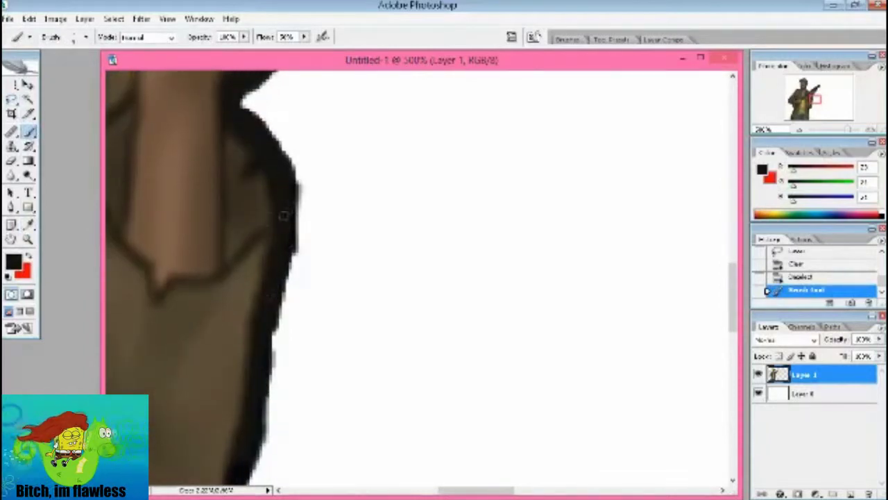
{"action": "left_click", "coordinate": [281, 225]}
{"action": "scroll", "coordinate": [289, 333], "scroll_direction": "down", "scroll_amount": 4}
{"action": "scroll", "coordinate": [255, 208], "scroll_direction": "down", "scroll_amount": 2}
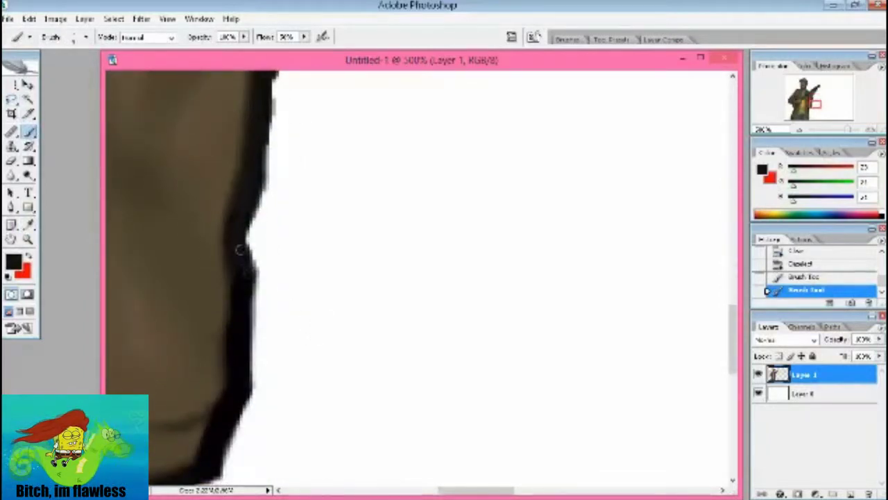
{"action": "scroll", "coordinate": [231, 244], "scroll_direction": "down", "scroll_amount": 5}
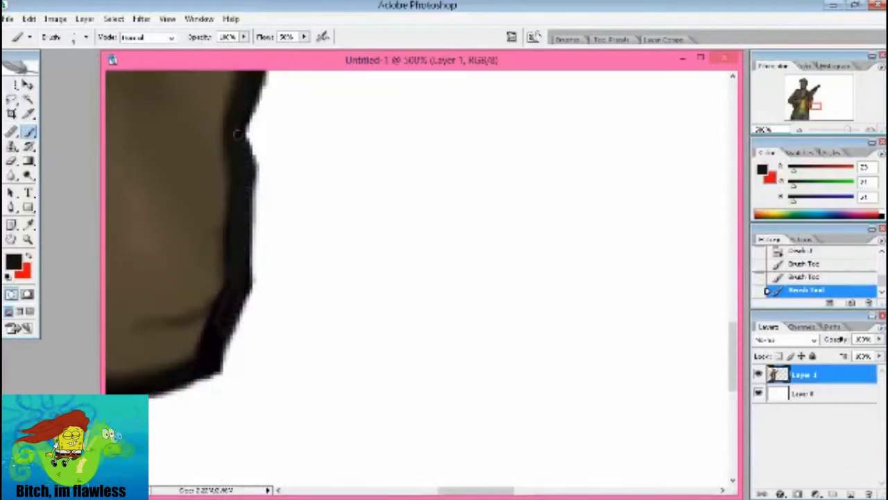
{"action": "scroll", "coordinate": [254, 217], "scroll_direction": "down", "scroll_amount": 3}
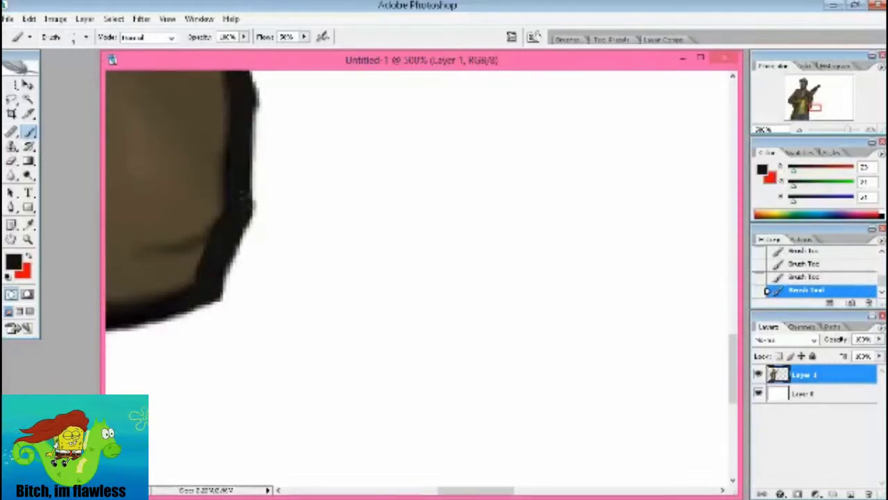
{"action": "scroll", "coordinate": [235, 199], "scroll_direction": "down", "scroll_amount": 3}
{"action": "scroll", "coordinate": [235, 200], "scroll_direction": "down", "scroll_amount": 3}
{"action": "scroll", "coordinate": [235, 200], "scroll_direction": "down", "scroll_amount": 3}
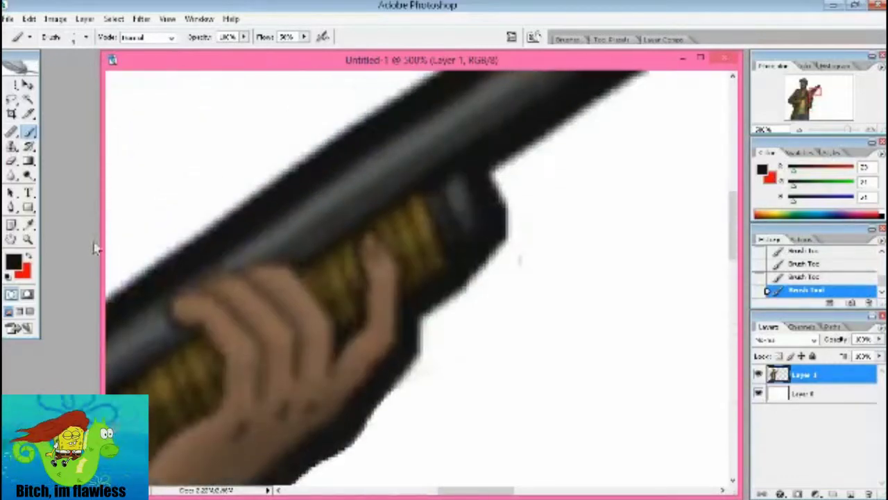
{"action": "key", "text": "z"}
{"action": "key", "text": "ctrl+0"}
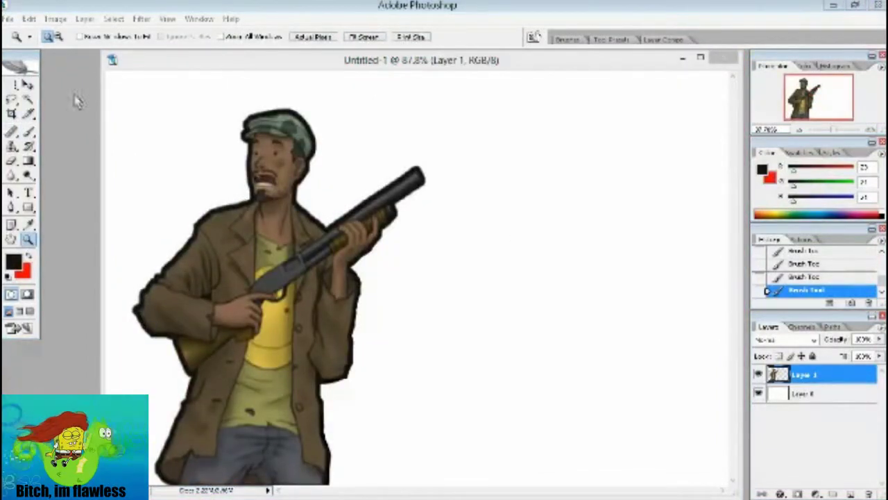
Create a layer named 'background' and drag it below Layer 1.
{"action": "left_click", "coordinate": [84, 18]}
{"action": "left_click", "coordinate": [229, 43]}
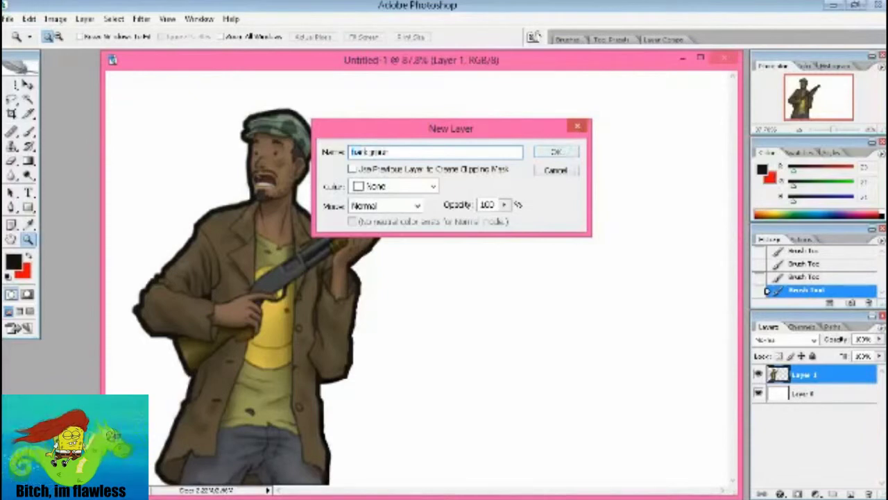
{"action": "key", "text": "Return"}
{"action": "left_click_drag", "start_coordinate": [808, 375], "coordinate": [828, 409]}
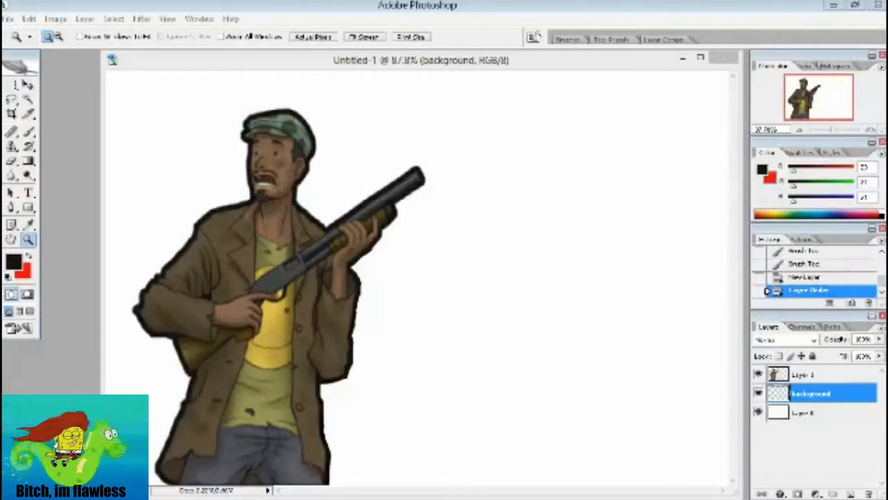
{"action": "right_click", "coordinate": [805, 375]}
{"action": "left_click", "coordinate": [733, 93]}
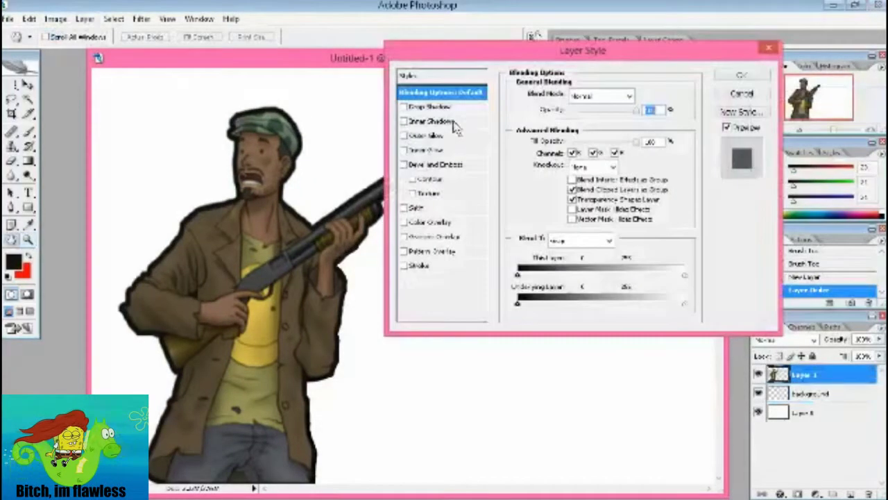
{"action": "left_click", "coordinate": [455, 122]}
{"action": "left_click", "coordinate": [451, 108]}
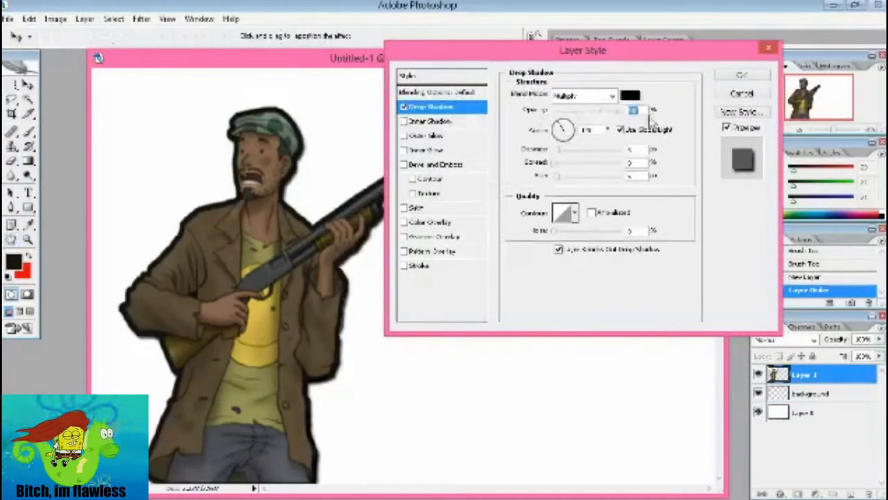
{"action": "left_click", "coordinate": [404, 107]}
{"action": "left_click", "coordinate": [403, 237]}
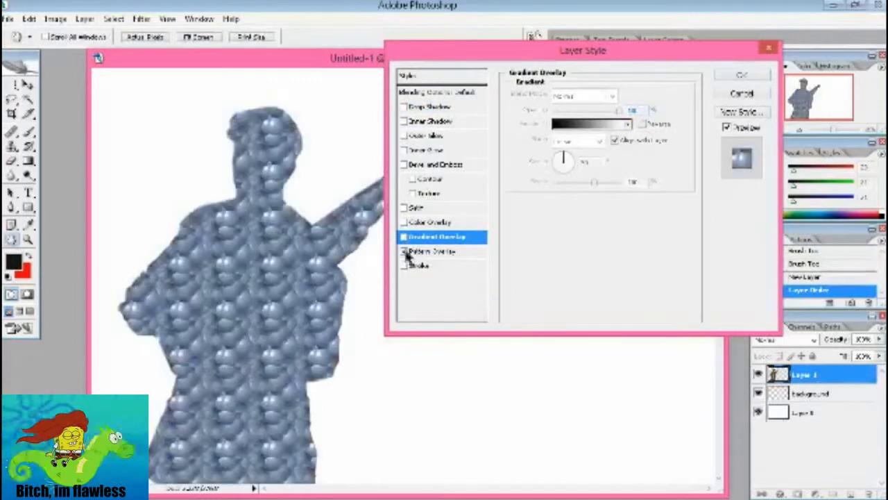
{"action": "left_click", "coordinate": [403, 251]}
{"action": "left_click", "coordinate": [403, 236]}
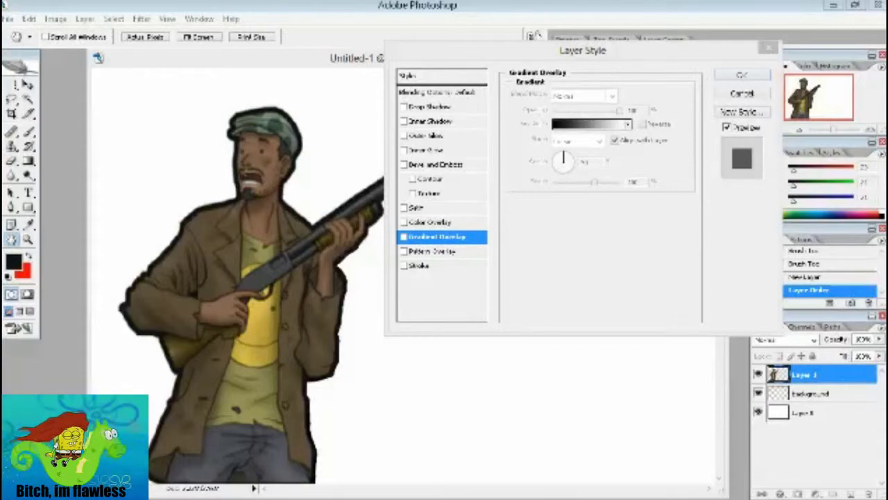
{"action": "left_click", "coordinate": [742, 93]}
{"action": "left_click", "coordinate": [833, 393]}
{"action": "left_click", "coordinate": [8, 19]}
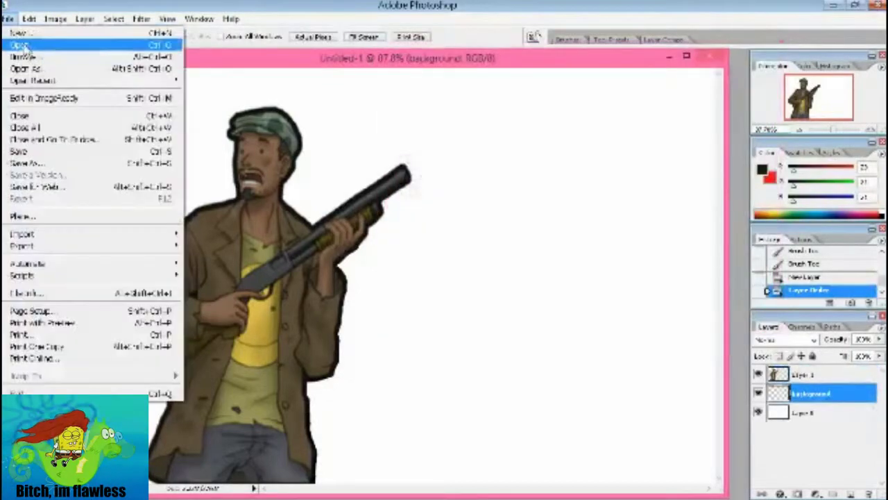
Open the city skyline image, resize its height, and drag it into the artwork as a new layer.
{"action": "left_click", "coordinate": [20, 43]}
{"action": "left_click", "coordinate": [525, 118]}
{"action": "double_click", "coordinate": [525, 118]}
{"action": "left_click", "coordinate": [56, 19]}
{"action": "left_click", "coordinate": [91, 109]}
{"action": "left_click_drag", "start_coordinate": [358, 170], "coordinate": [331, 170]}
{"action": "left_click", "coordinate": [511, 135]}
{"action": "mouse_move", "coordinate": [347, 277]}
{"action": "left_mouse_down"}
{"action": "mouse_move", "coordinate": [511, 278]}
{"action": "mouse_move", "coordinate": [501, 269]}
{"action": "left_mouse_up"}
Paint black along the skyline's bottom-right and right edges.
{"action": "left_click", "coordinate": [28, 225]}
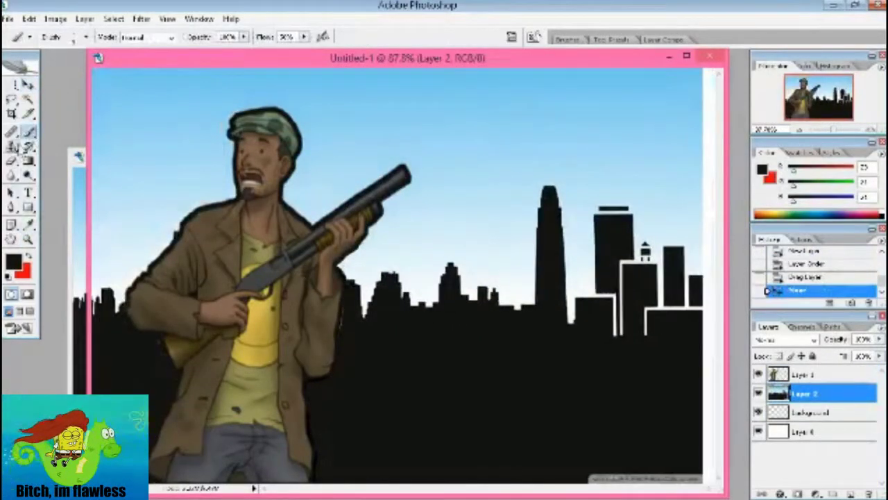
{"action": "key", "text": "b"}
{"action": "right_click", "coordinate": [694, 479]}
{"action": "left_click_drag", "start_coordinate": [708, 479], "coordinate": [708, 333]}
{"action": "left_click_drag", "start_coordinate": [705, 430], "coordinate": [704, 319]}
Zoom in, load a different brush set, and fill the white gap at the skyline's right edge.
{"action": "key", "text": "z"}
{"action": "left_click", "coordinate": [641, 347]}
{"action": "left_click", "coordinate": [684, 293]}
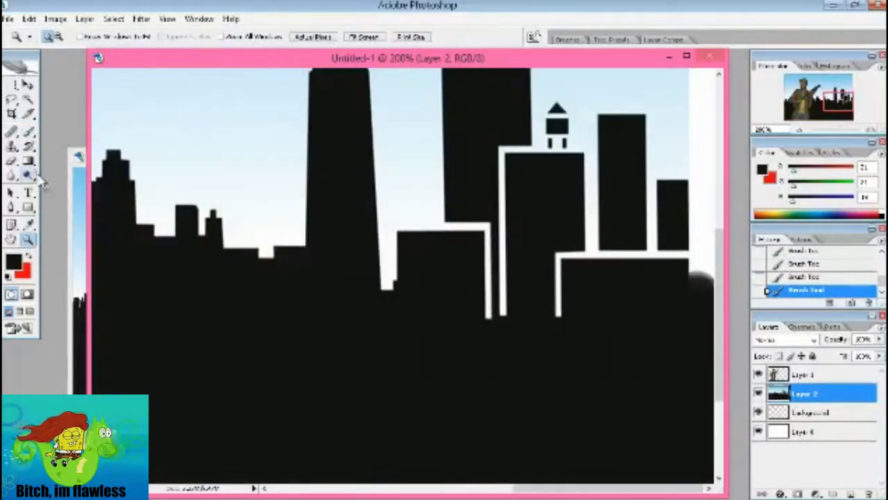
{"action": "left_click", "coordinate": [28, 114]}
{"action": "left_click", "coordinate": [28, 130]}
{"action": "right_click", "coordinate": [525, 290]}
{"action": "left_click", "coordinate": [685, 307]}
{"action": "left_click", "coordinate": [733, 453]}
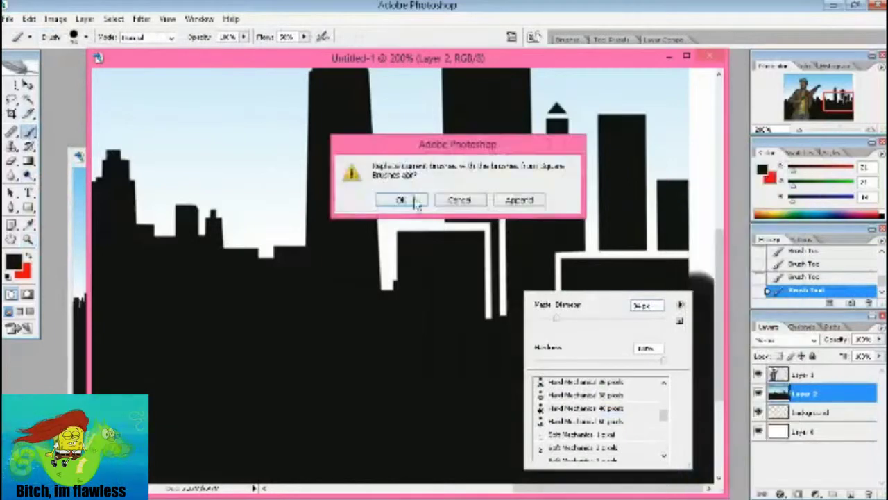
{"action": "left_click", "coordinate": [406, 199]}
{"action": "left_click_drag", "start_coordinate": [698, 269], "coordinate": [703, 265]}
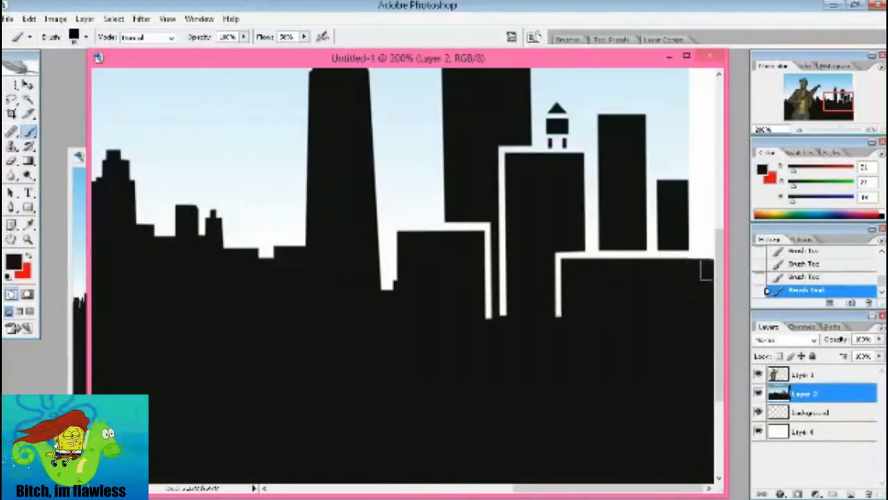
Sample the sky blue and paint it over the white strip at the right edge.
{"action": "scroll", "coordinate": [705, 269], "scroll_direction": "up", "scroll_amount": 5}
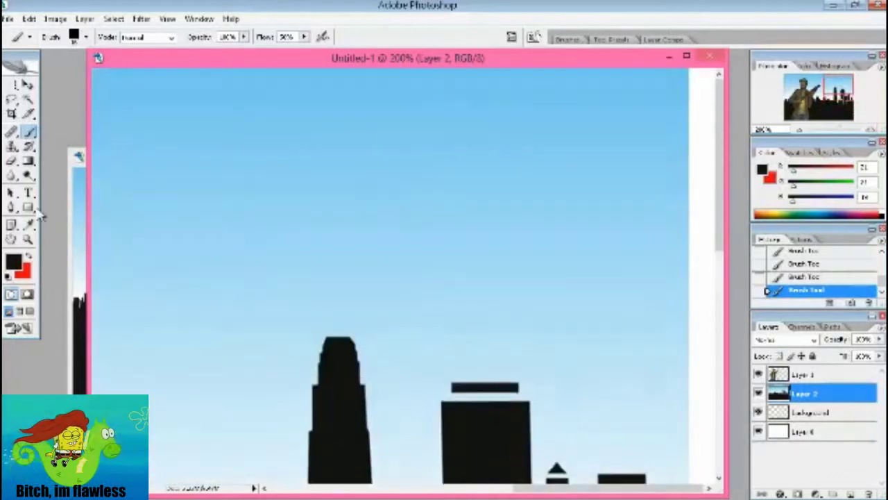
{"action": "left_click", "coordinate": [28, 224]}
{"action": "left_click", "coordinate": [211, 161]}
{"action": "left_click", "coordinate": [28, 130]}
{"action": "left_click_drag", "start_coordinate": [701, 76], "coordinate": [691, 191]}
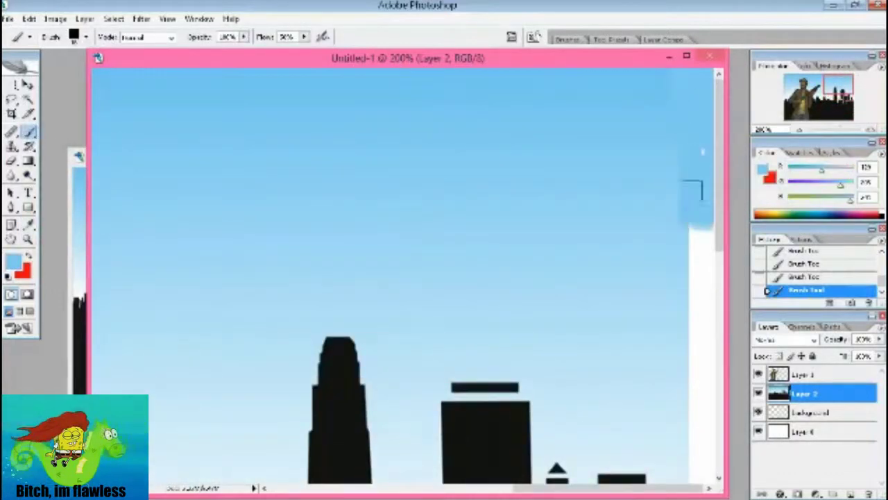
Fit the whole image in the window and reposition the document window.
{"action": "scroll", "coordinate": [694, 187], "scroll_direction": "down", "scroll_amount": 1}
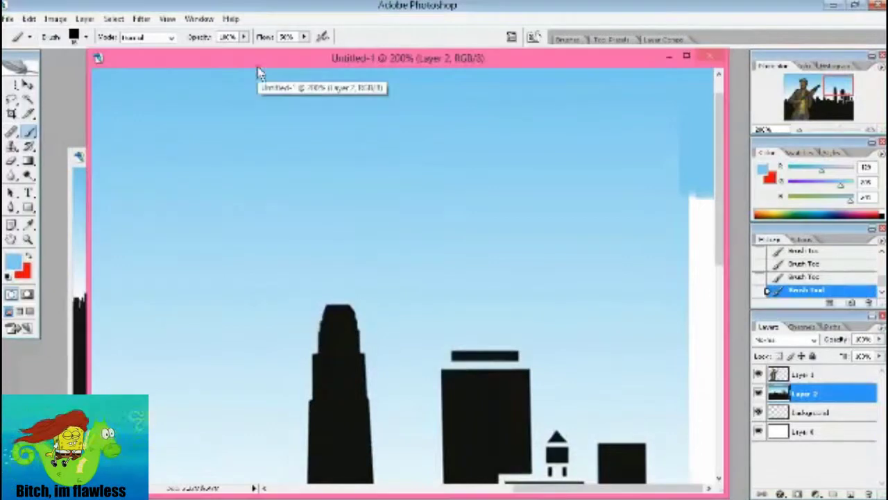
{"action": "scroll", "coordinate": [722, 357], "scroll_direction": "down", "scroll_amount": 5}
{"action": "key", "text": "z"}
{"action": "left_click", "coordinate": [363, 37]}
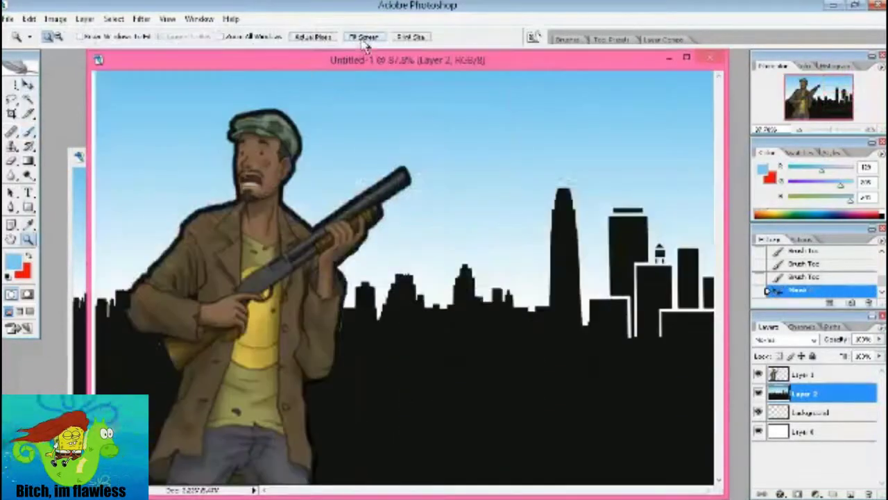
{"action": "key", "text": "v"}
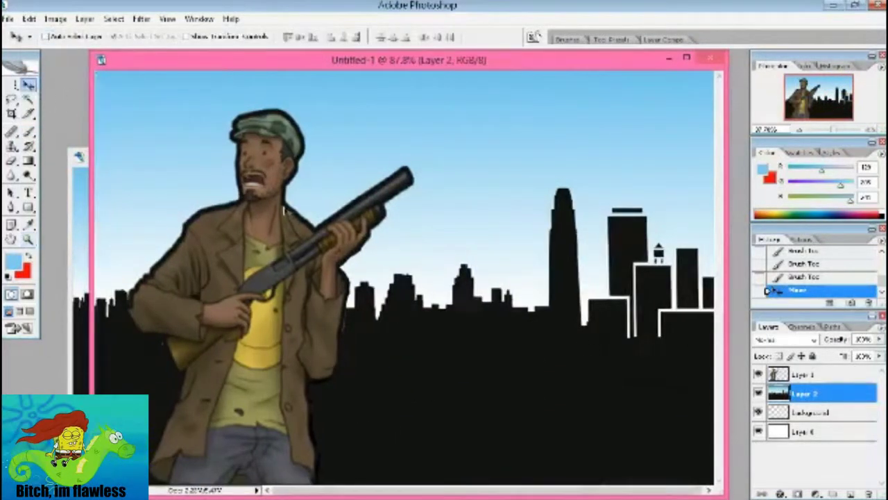
{"action": "left_click_drag", "start_coordinate": [687, 365], "coordinate": [709, 360]}
Reset the brush colour to black and paint a small touch-up on the skyline.
{"action": "key", "text": "b"}
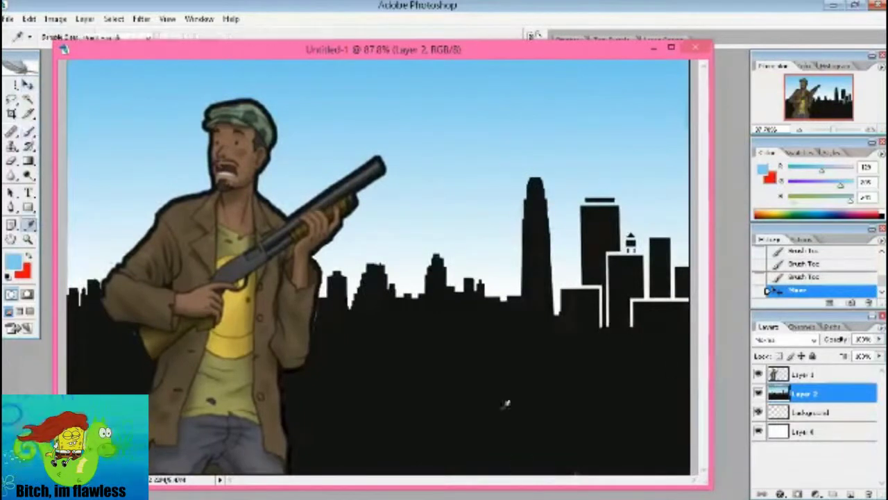
{"action": "left_click", "coordinate": [506, 403], "text": "alt"}
{"action": "left_click", "coordinate": [466, 309]}
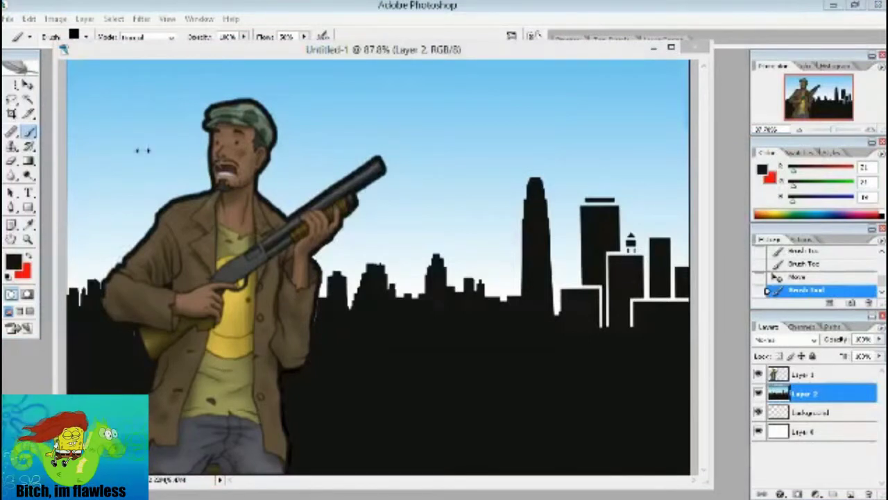
{"action": "key", "text": "z"}
{"action": "left_click", "coordinate": [383, 306]}
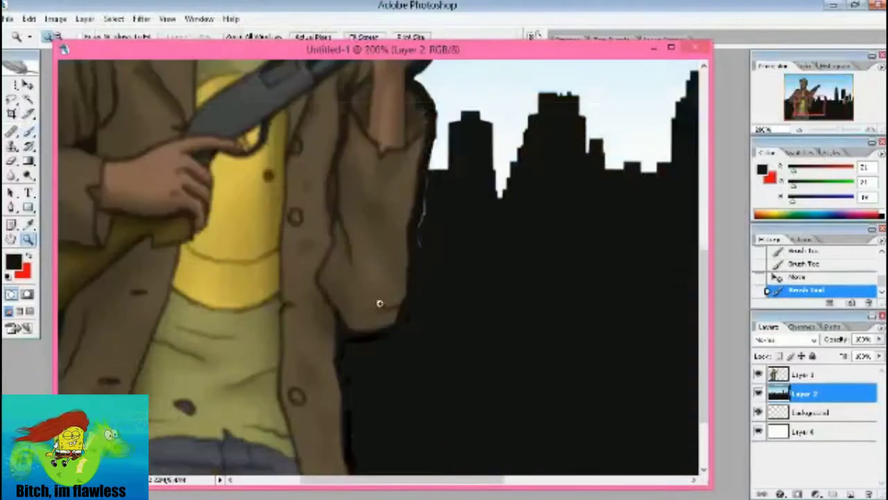
Lasso and delete the light fringe along the coat edge on Layer 1.
{"action": "left_click", "coordinate": [416, 363]}
{"action": "key", "text": "l"}
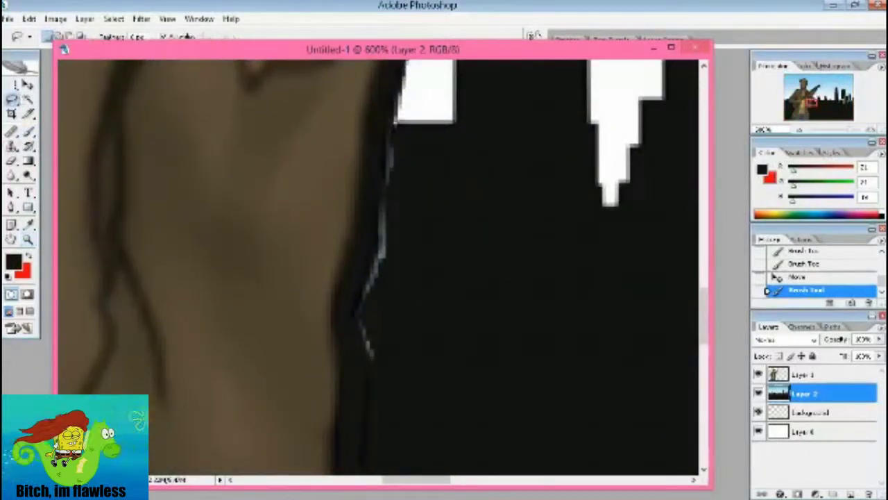
{"action": "left_click_drag", "start_coordinate": [388, 172], "coordinate": [390, 132]}
{"action": "left_click", "coordinate": [828, 378]}
{"action": "key", "text": "Delete"}
{"action": "key", "text": "ctrl+d"}
Lasso and clear two more stretches of light coat-edge fringe.
{"action": "left_click_drag", "start_coordinate": [368, 260], "coordinate": [393, 257]}
{"action": "key", "text": "Delete"}
{"action": "key", "text": "Return"}
{"action": "left_click", "coordinate": [368, 351]}
{"action": "scroll", "coordinate": [327, 317], "scroll_direction": "down", "scroll_amount": 3}
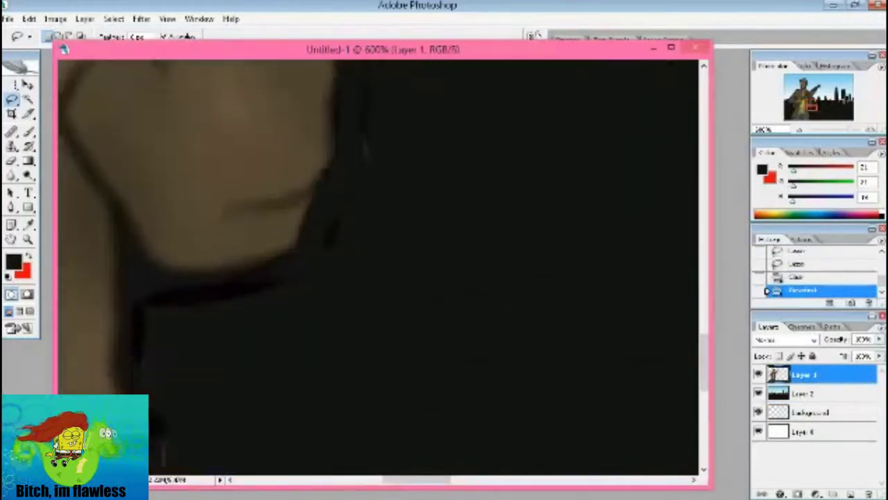
{"action": "left_click_drag", "start_coordinate": [170, 355], "coordinate": [161, 295]}
{"action": "key", "text": "Delete"}
{"action": "key", "text": "ctrl+d"}
Load the Hard Mechanical brush set, replacing the current brushes.
{"action": "scroll", "coordinate": [292, 276], "scroll_direction": "down", "scroll_amount": 2}
{"action": "scroll", "coordinate": [229, 312], "scroll_direction": "down", "scroll_amount": 2}
{"action": "left_click", "coordinate": [28, 130]}
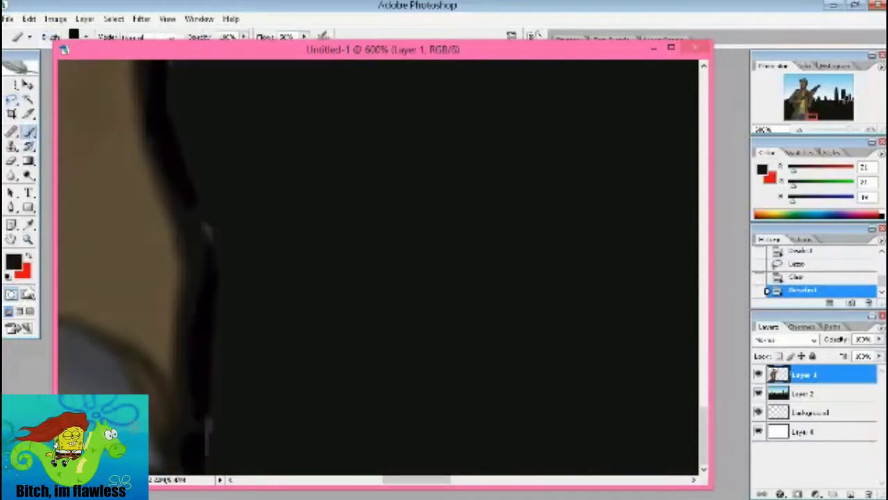
{"action": "right_click", "coordinate": [266, 239]}
{"action": "left_click", "coordinate": [417, 249]}
{"action": "left_click", "coordinate": [486, 402]}
{"action": "left_click", "coordinate": [417, 203]}
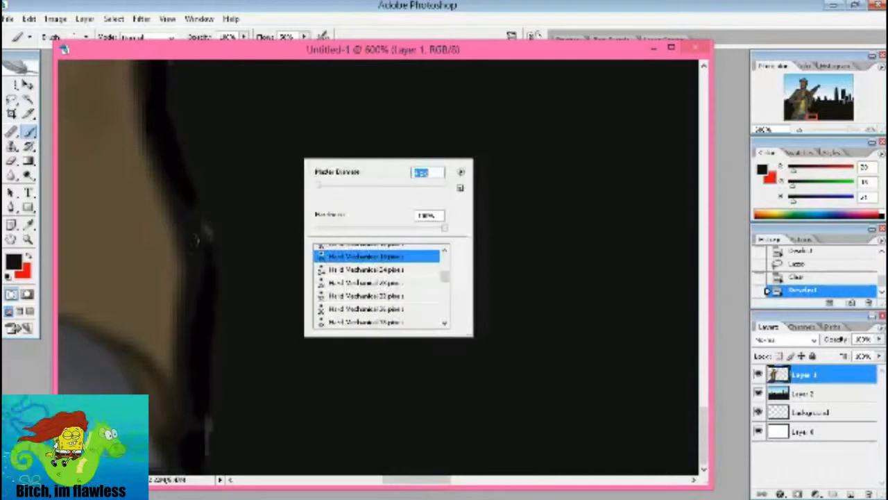
Set a dark painting colour and paint over the light patches on the coat edge.
{"action": "left_click", "coordinate": [13, 261]}
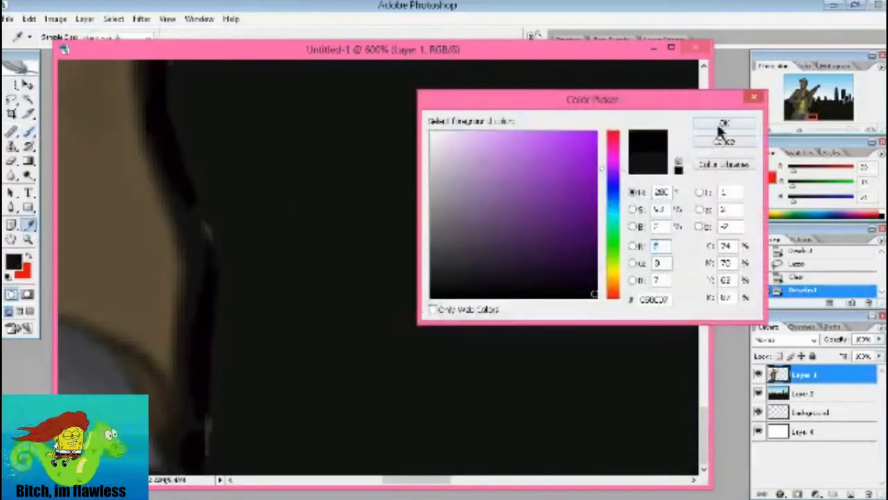
{"action": "left_click", "coordinate": [724, 129]}
{"action": "right_click", "coordinate": [250, 276]}
{"action": "left_click", "coordinate": [206, 228]}
{"action": "mouse_move", "coordinate": [206, 229]}
{"action": "left_mouse_down"}
{"action": "mouse_move", "coordinate": [207, 433]}
{"action": "mouse_move", "coordinate": [166, 278]}
{"action": "left_mouse_up"}
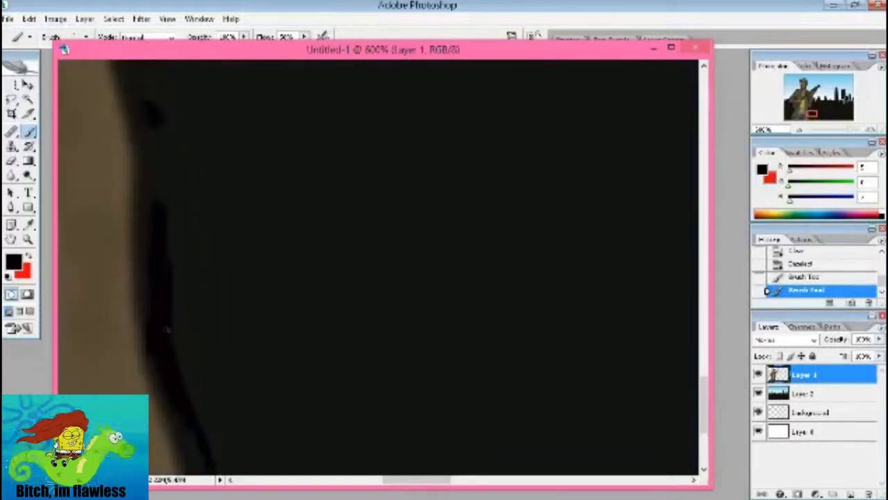
{"action": "left_click_drag", "start_coordinate": [167, 329], "coordinate": [152, 242]}
Darken the hair edge where it meets the sky.
{"action": "scroll", "coordinate": [152, 242], "scroll_direction": "up", "scroll_amount": 3}
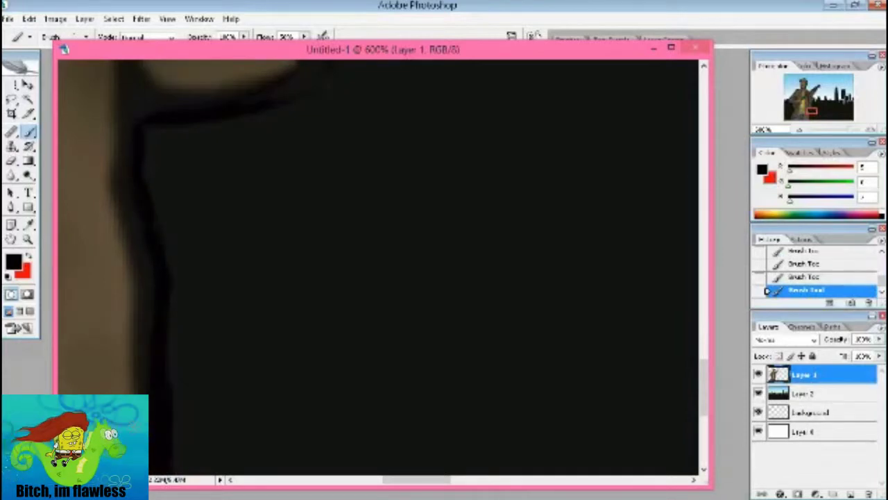
{"action": "scroll", "coordinate": [173, 333], "scroll_direction": "up", "scroll_amount": 3}
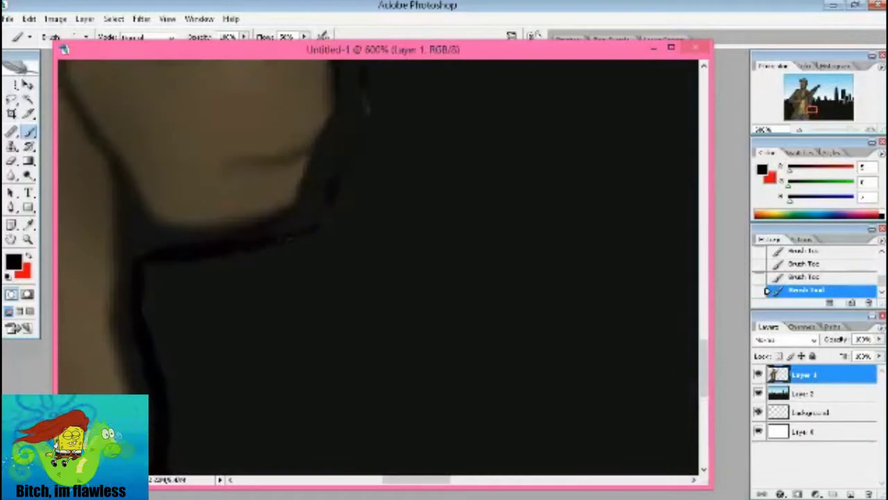
{"action": "scroll", "coordinate": [339, 185], "scroll_direction": "up", "scroll_amount": 3}
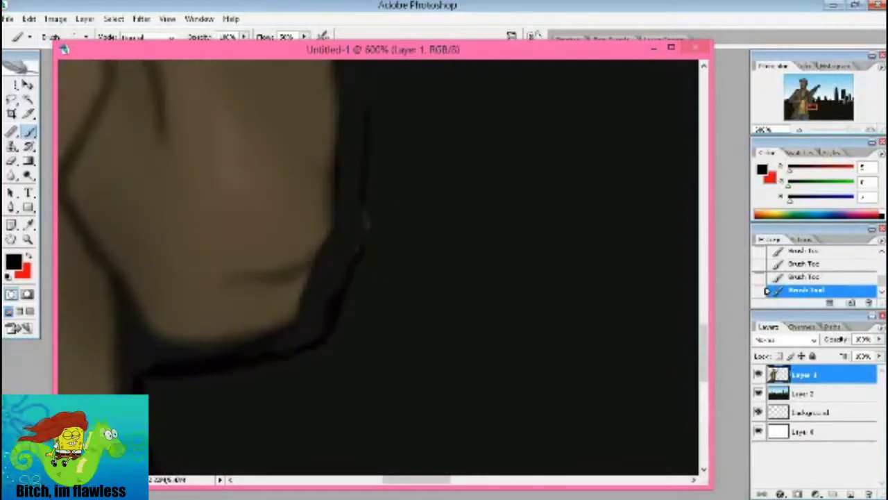
{"action": "scroll", "coordinate": [378, 267], "scroll_direction": "up", "scroll_amount": 1}
{"action": "scroll", "coordinate": [361, 283], "scroll_direction": "up", "scroll_amount": 1}
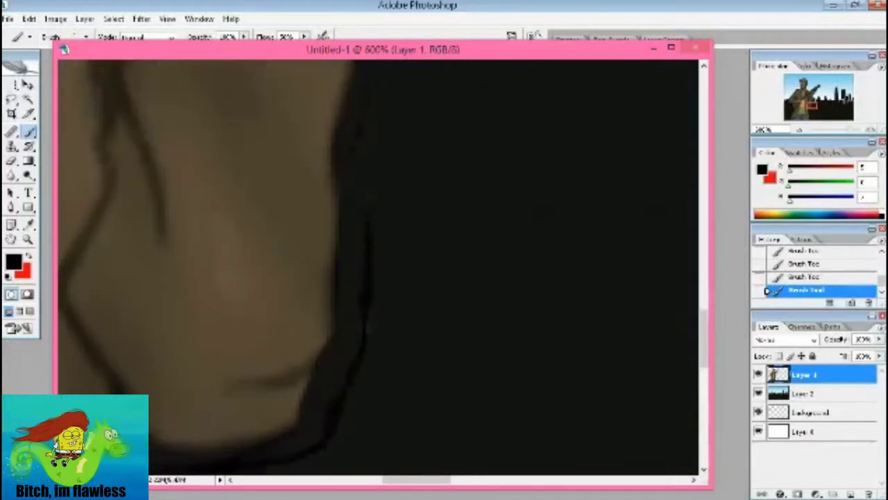
{"action": "scroll", "coordinate": [369, 235], "scroll_direction": "up", "scroll_amount": 1}
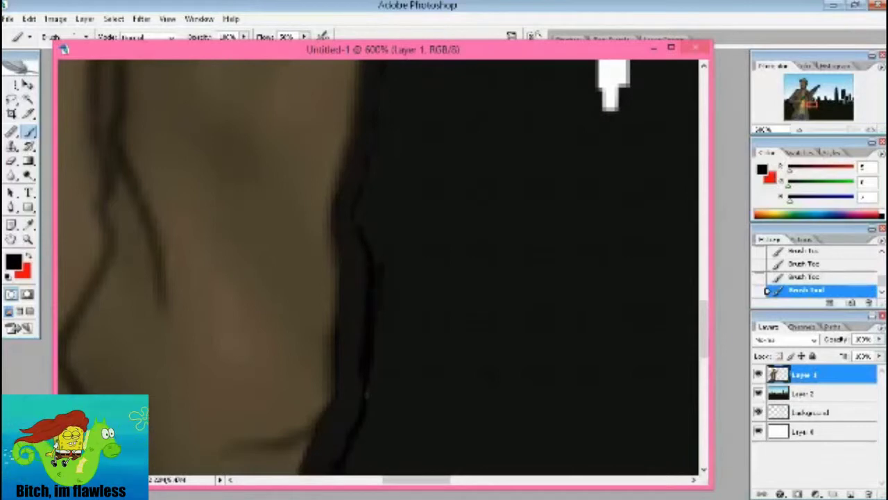
{"action": "scroll", "coordinate": [378, 267], "scroll_direction": "up", "scroll_amount": 2}
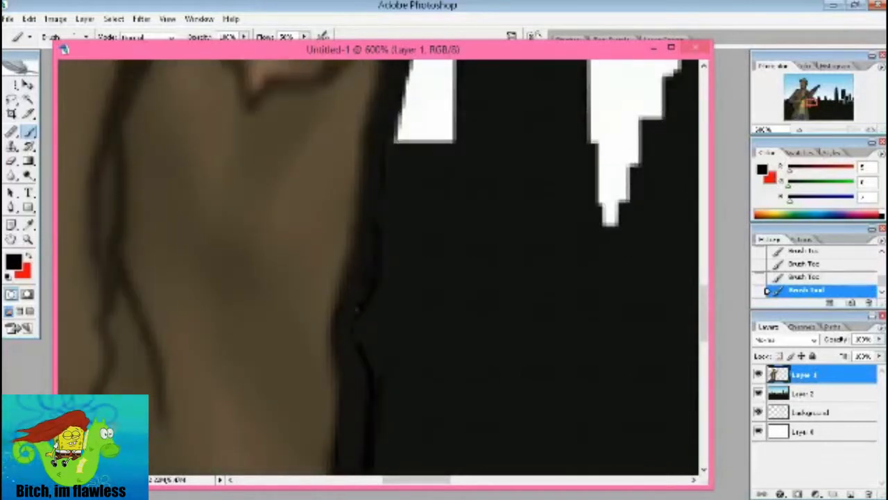
{"action": "scroll", "coordinate": [356, 340], "scroll_direction": "up", "scroll_amount": 2}
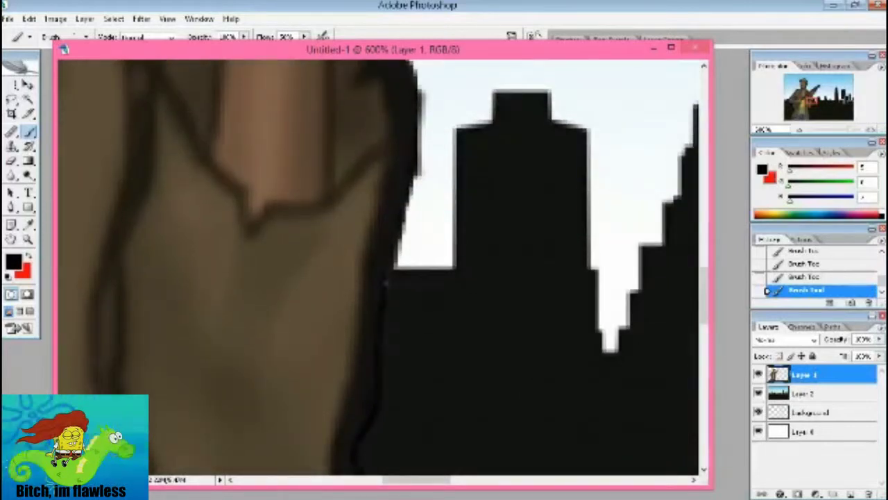
{"action": "scroll", "coordinate": [396, 264], "scroll_direction": "up", "scroll_amount": 1}
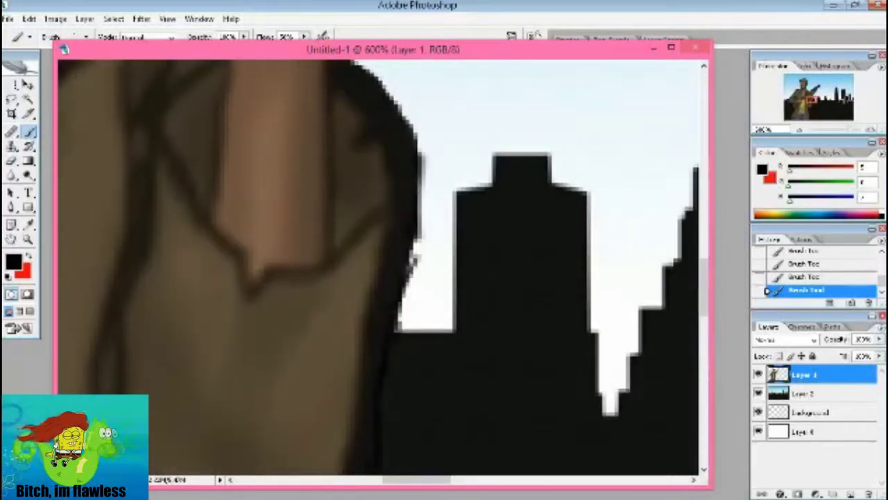
{"action": "left_click", "coordinate": [416, 258]}
{"action": "left_click_drag", "start_coordinate": [415, 250], "coordinate": [419, 213]}
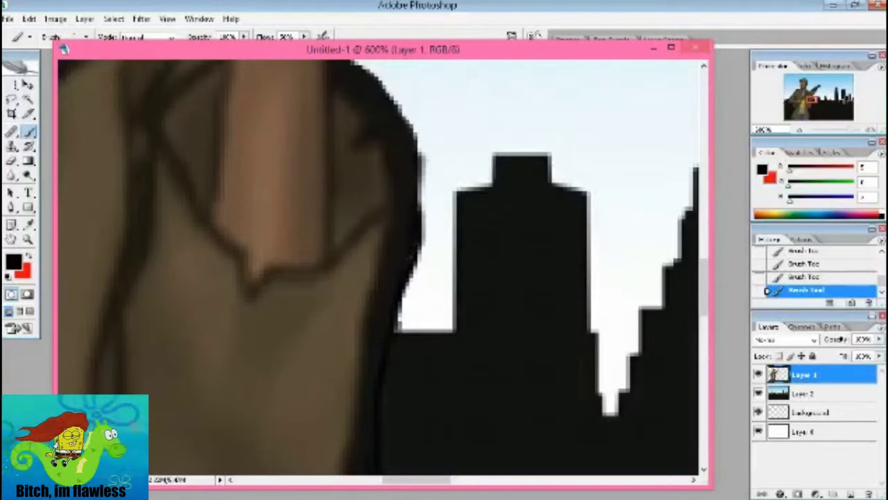
Fit the whole image back in the window.
{"action": "scroll", "coordinate": [412, 253], "scroll_direction": "up", "scroll_amount": 3}
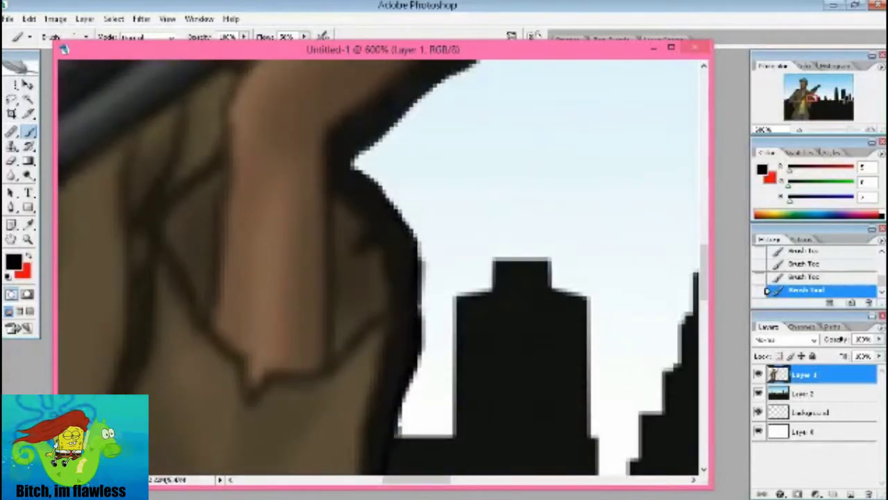
{"action": "scroll", "coordinate": [413, 253], "scroll_direction": "up", "scroll_amount": 3}
{"action": "scroll", "coordinate": [413, 254], "scroll_direction": "up", "scroll_amount": 3}
{"action": "key", "text": "z"}
{"action": "left_click", "coordinate": [364, 36]}
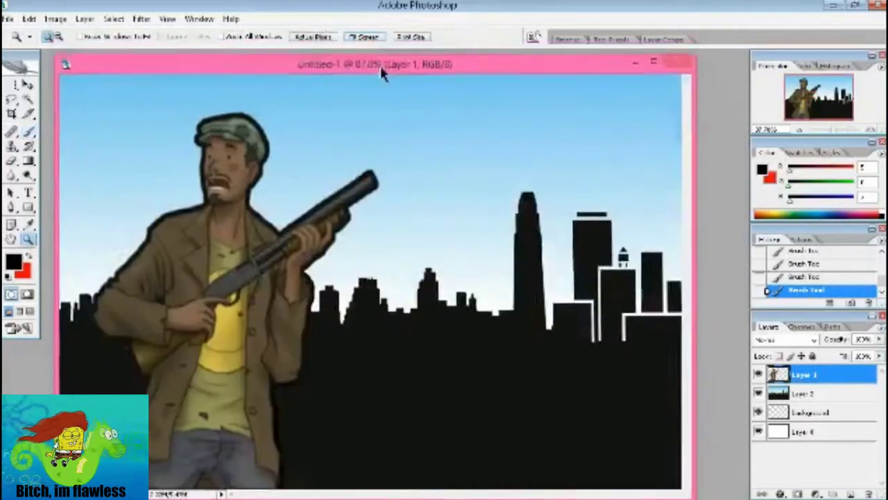
Shift the character about 40 px left and apply Hue/Saturation (Hue -2, Saturation +26).
{"action": "key", "text": "v"}
{"action": "left_click_drag", "start_coordinate": [83, 106], "coordinate": [55, 113]}
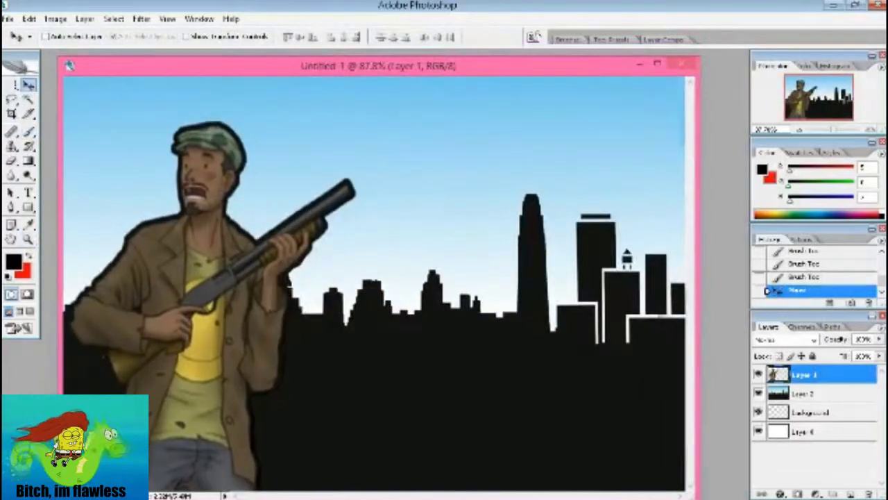
{"action": "left_click", "coordinate": [55, 19]}
{"action": "mouse_move", "coordinate": [75, 51]}
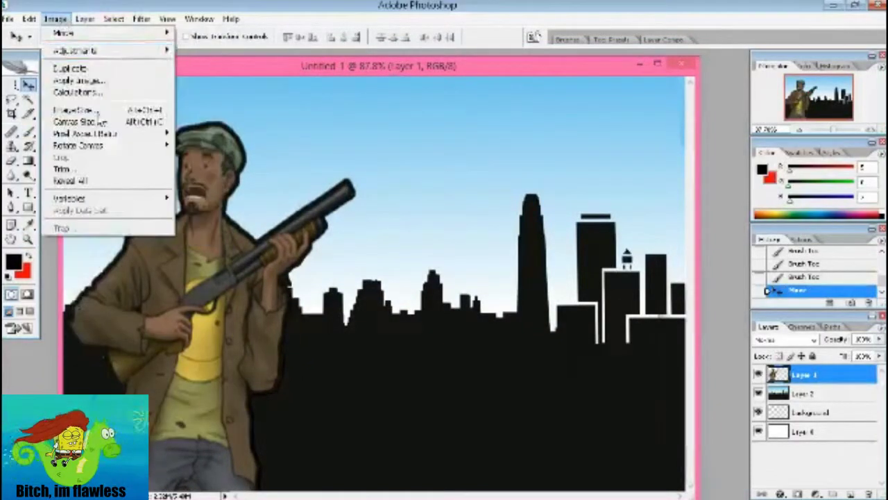
{"action": "left_click", "coordinate": [211, 138]}
{"action": "mouse_move", "coordinate": [667, 145]}
{"action": "left_mouse_down"}
{"action": "mouse_move", "coordinate": [694, 144]}
{"action": "mouse_move", "coordinate": [579, 167]}
{"action": "mouse_move", "coordinate": [687, 179]}
{"action": "left_mouse_up"}
{"action": "mouse_move", "coordinate": [669, 213]}
{"action": "left_mouse_down"}
{"action": "mouse_move", "coordinate": [648, 213]}
{"action": "mouse_move", "coordinate": [694, 215]}
{"action": "mouse_move", "coordinate": [667, 215]}
{"action": "left_mouse_up"}
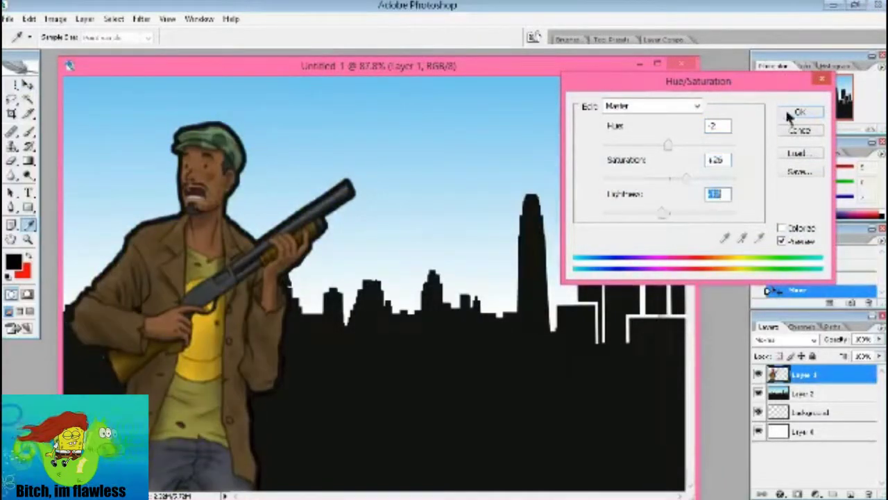
{"action": "left_click", "coordinate": [800, 111]}
Zoom in closely on the character's jacket shoulder.
{"action": "key", "text": "z"}
{"action": "left_click", "coordinate": [120, 356]}
{"action": "left_click", "coordinate": [150, 242]}
{"action": "left_click", "coordinate": [146, 199]}
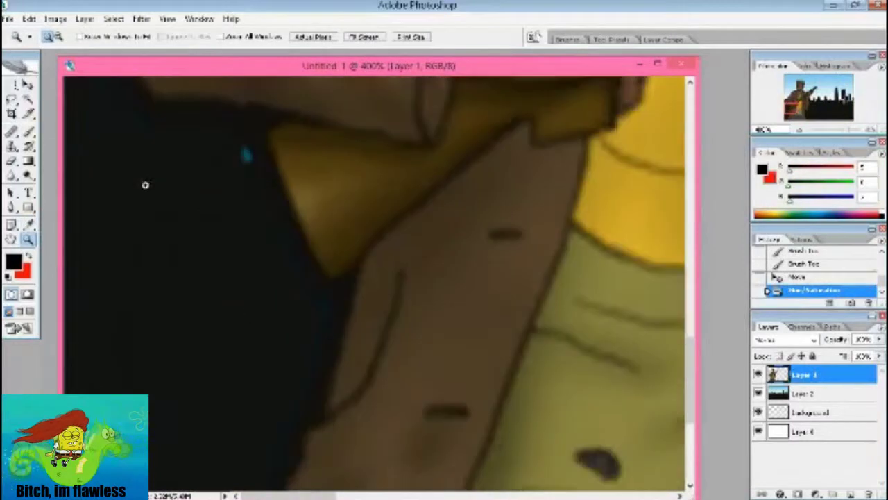
Load the Hard Mechanical brushes and pick a brush for the jacket edge.
{"action": "left_click", "coordinate": [174, 176]}
{"action": "scroll", "coordinate": [151, 179], "scroll_direction": "down", "scroll_amount": 3}
{"action": "key", "text": "b"}
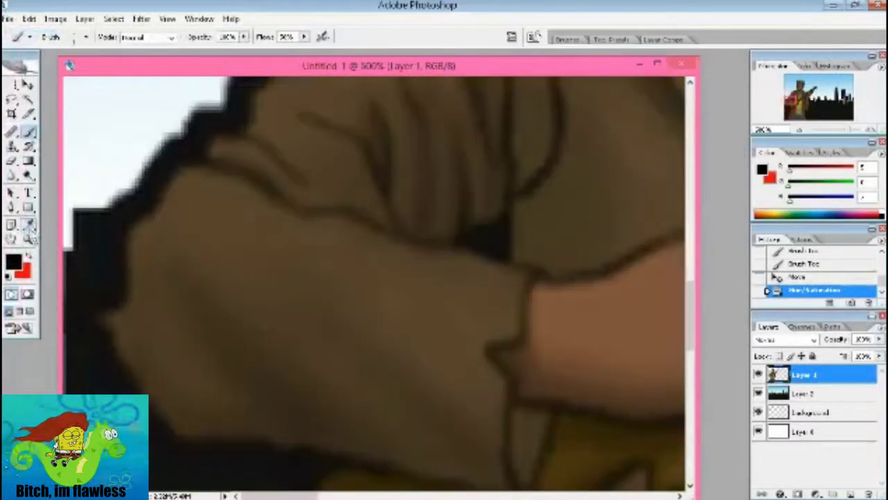
{"action": "right_click", "coordinate": [108, 234]}
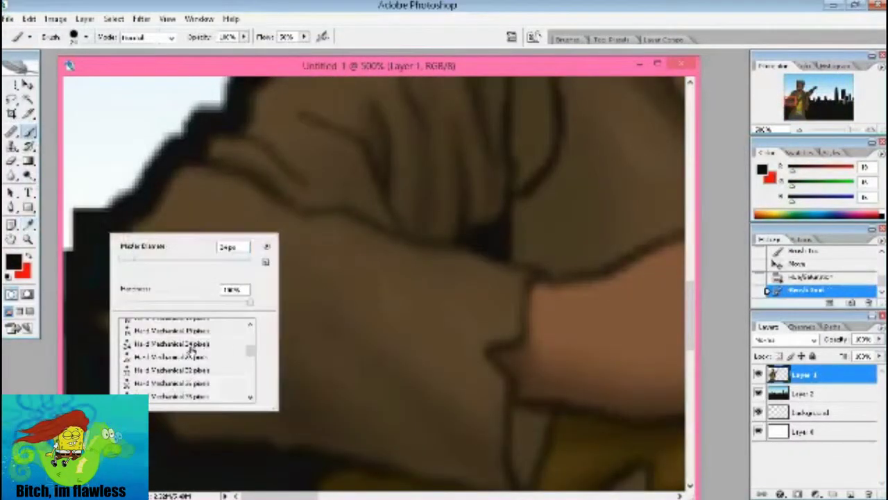
{"action": "left_click", "coordinate": [264, 241]}
{"action": "left_click", "coordinate": [317, 398]}
{"action": "left_click", "coordinate": [317, 253]}
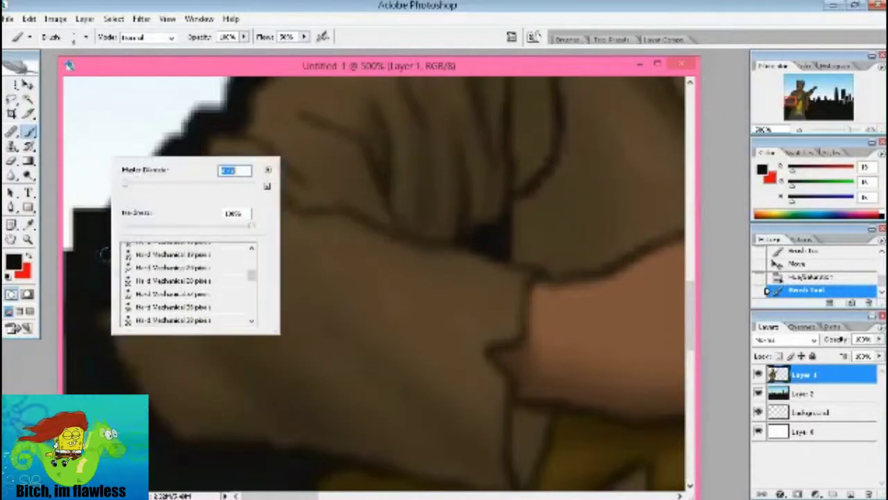
{"action": "left_click", "coordinate": [93, 278]}
Scroll around the zoomed-in jacket edge to inspect it.
{"action": "scroll", "coordinate": [97, 271], "scroll_direction": "down", "scroll_amount": 2}
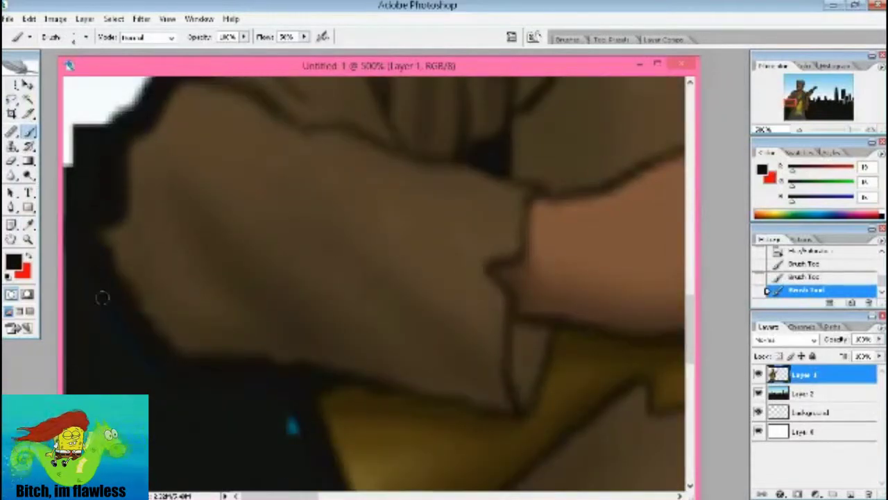
{"action": "scroll", "coordinate": [147, 358], "scroll_direction": "down", "scroll_amount": 2}
{"action": "scroll", "coordinate": [332, 280], "scroll_direction": "down", "scroll_amount": 2}
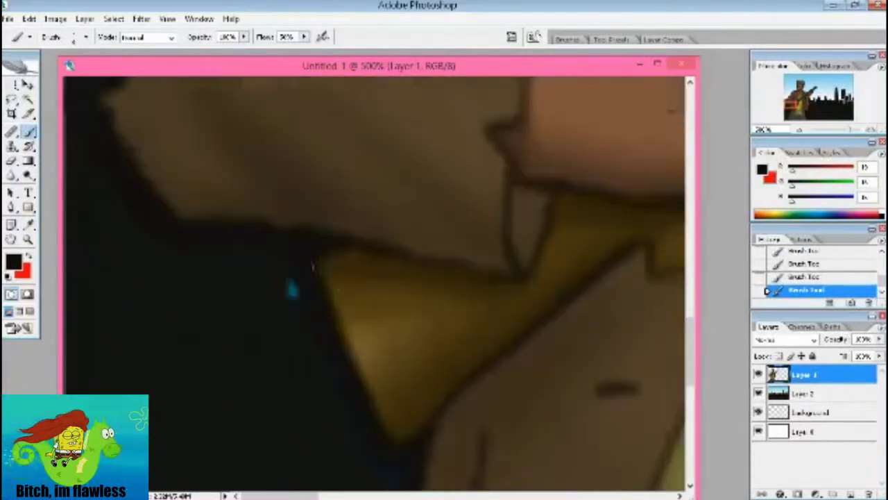
{"action": "scroll", "coordinate": [308, 312], "scroll_direction": "down", "scroll_amount": 2}
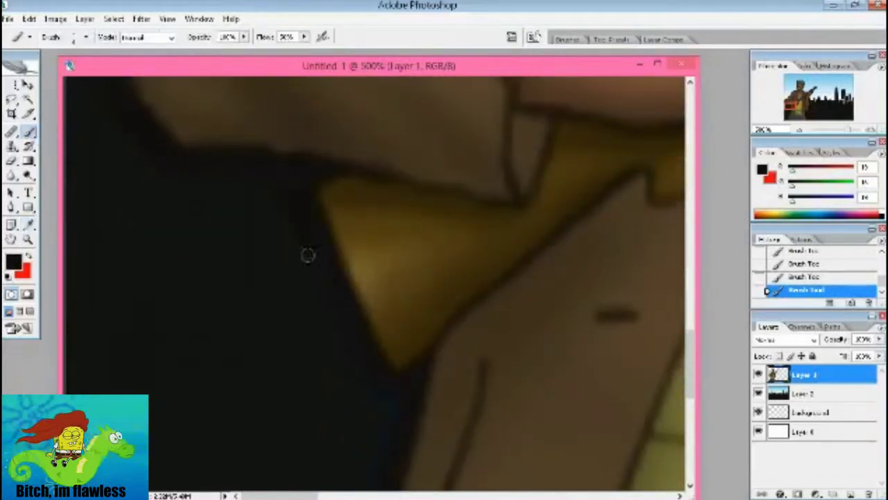
{"action": "scroll", "coordinate": [305, 263], "scroll_direction": "down", "scroll_amount": 3}
{"action": "scroll", "coordinate": [305, 264], "scroll_direction": "right", "scroll_amount": 2}
{"action": "scroll", "coordinate": [294, 278], "scroll_direction": "down", "scroll_amount": 1}
{"action": "scroll", "coordinate": [339, 265], "scroll_direction": "up", "scroll_amount": 1}
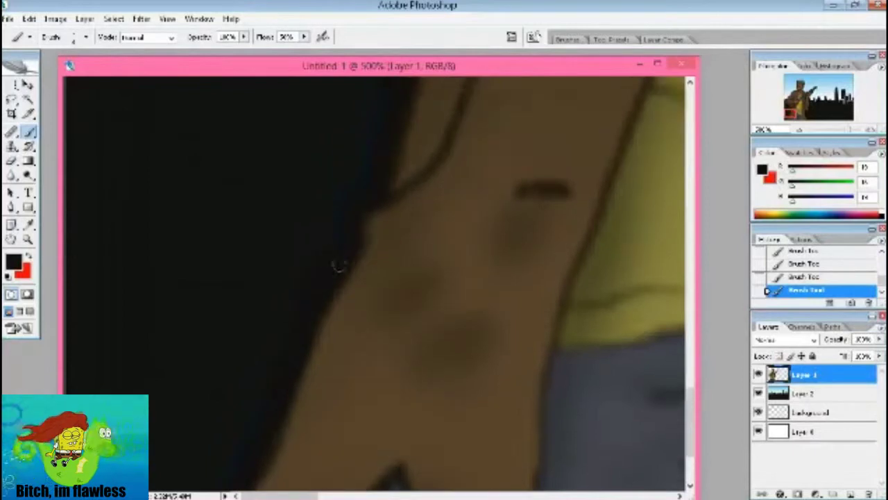
{"action": "scroll", "coordinate": [325, 240], "scroll_direction": "up", "scroll_amount": 2}
{"action": "scroll", "coordinate": [367, 282], "scroll_direction": "up", "scroll_amount": 1}
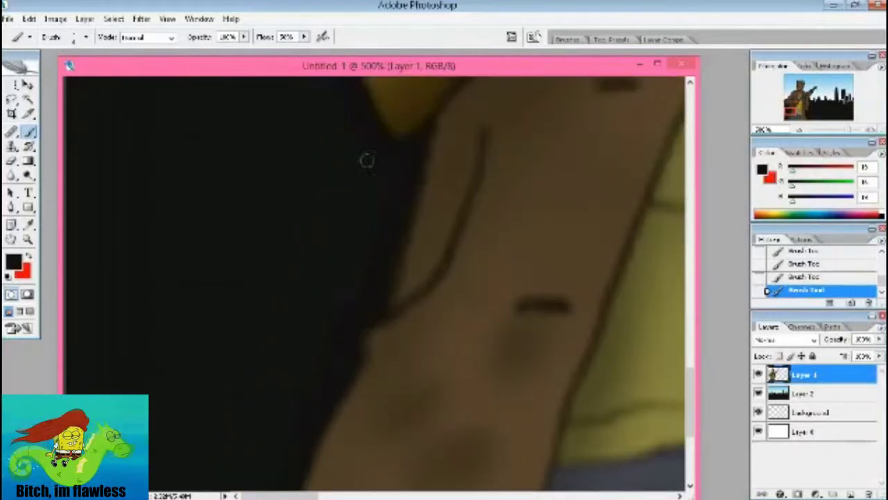
{"action": "scroll", "coordinate": [377, 232], "scroll_direction": "up", "scroll_amount": 2}
{"action": "scroll", "coordinate": [337, 206], "scroll_direction": "up", "scroll_amount": 1}
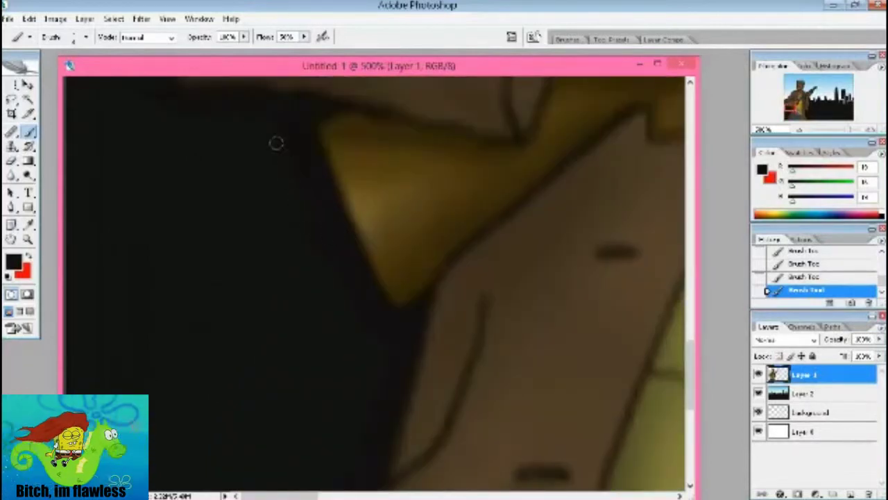
{"action": "scroll", "coordinate": [391, 303], "scroll_direction": "down", "scroll_amount": 2}
{"action": "scroll", "coordinate": [377, 279], "scroll_direction": "down", "scroll_amount": 4}
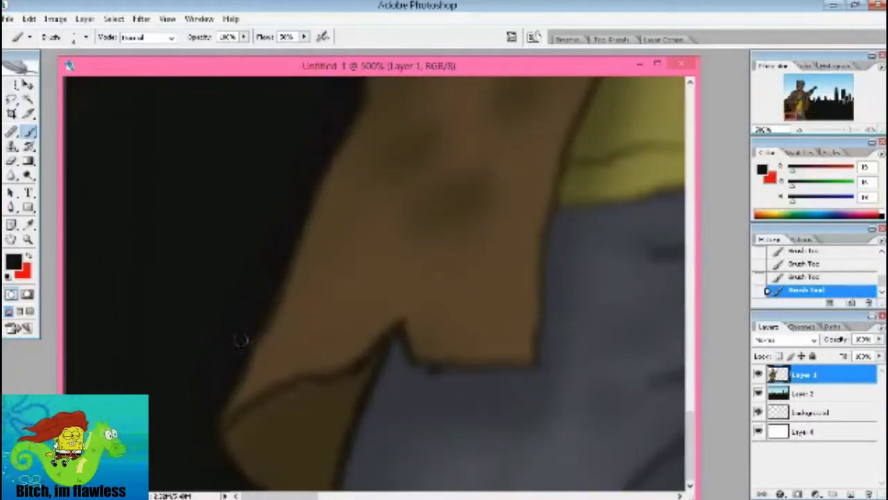
Fit the image on screen, sample the light sky blue, and make Layer 2 active.
{"action": "left_click", "coordinate": [28, 239]}
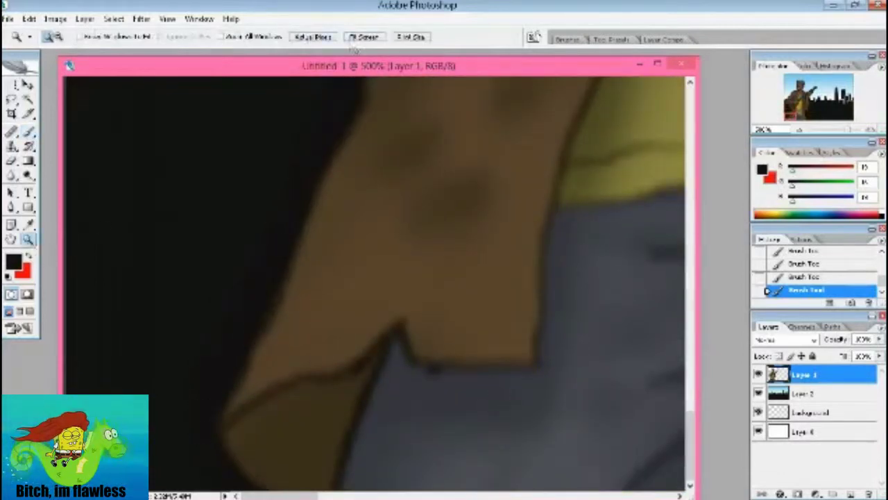
{"action": "key", "text": "ctrl+0"}
{"action": "left_click", "coordinate": [28, 224]}
{"action": "left_click", "coordinate": [805, 393]}
{"action": "left_click", "coordinate": [538, 117]}
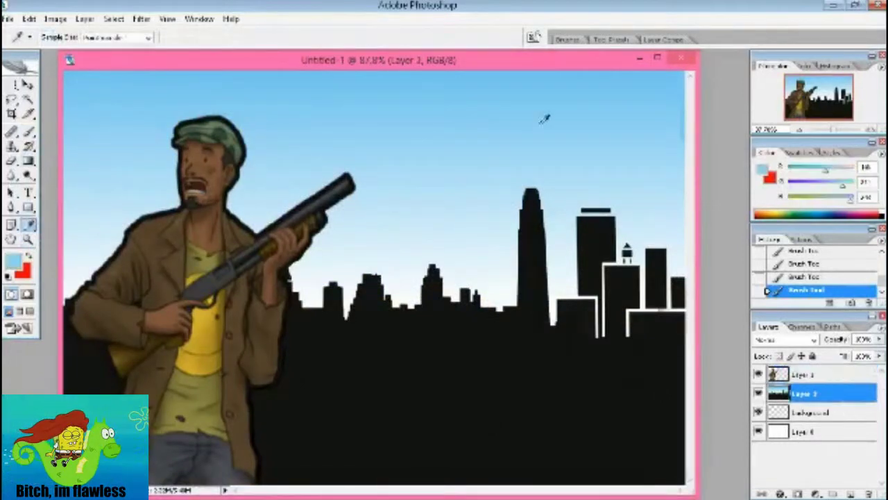
{"action": "left_click", "coordinate": [55, 19]}
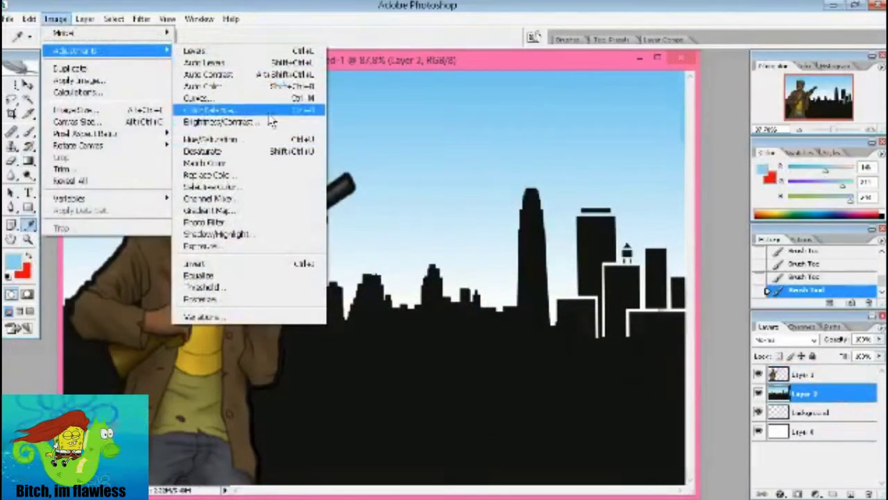
Colorize the sky with Hue/Saturation, shifting the tint to lavender.
{"action": "left_click", "coordinate": [271, 138]}
{"action": "mouse_move", "coordinate": [669, 144]}
{"action": "left_mouse_down"}
{"action": "mouse_move", "coordinate": [697, 145]}
{"action": "mouse_move", "coordinate": [645, 144]}
{"action": "left_mouse_up"}
{"action": "left_click_drag", "start_coordinate": [668, 179], "coordinate": [693, 178]}
{"action": "left_click", "coordinate": [782, 228]}
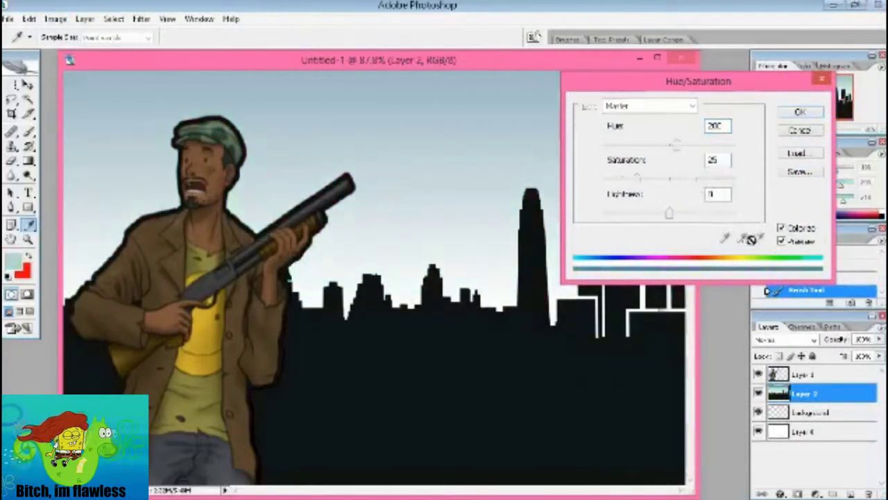
{"action": "left_click_drag", "start_coordinate": [677, 145], "coordinate": [694, 128]}
{"action": "left_click", "coordinate": [800, 112]}
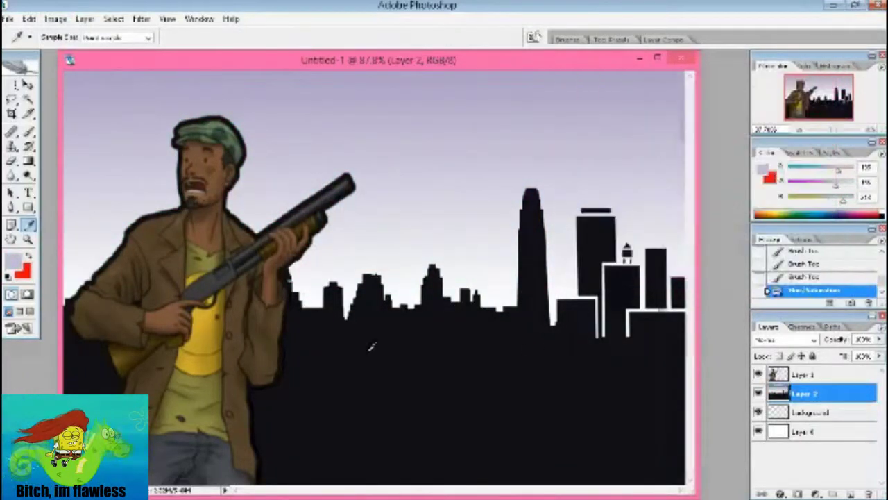
Target the Blues and Magentas ranges in Hue/Saturation, sampling the sky colour.
{"action": "left_click", "coordinate": [55, 19]}
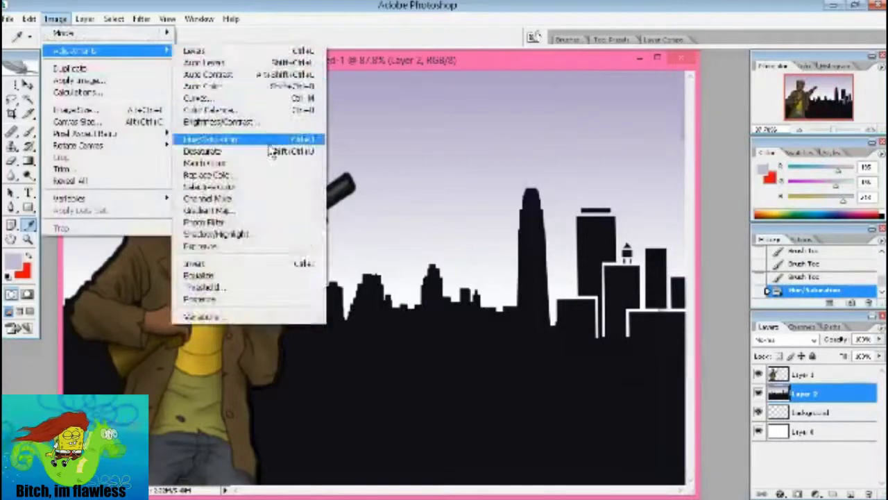
{"action": "left_click", "coordinate": [291, 139]}
{"action": "left_click", "coordinate": [648, 105]}
{"action": "left_click", "coordinate": [624, 171]}
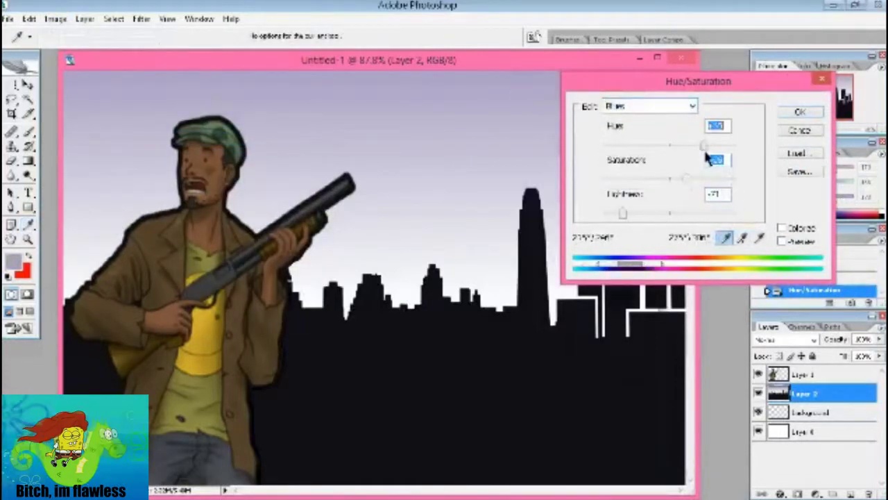
{"action": "left_click", "coordinate": [666, 105]}
{"action": "left_click", "coordinate": [660, 184]}
{"action": "left_click", "coordinate": [467, 97]}
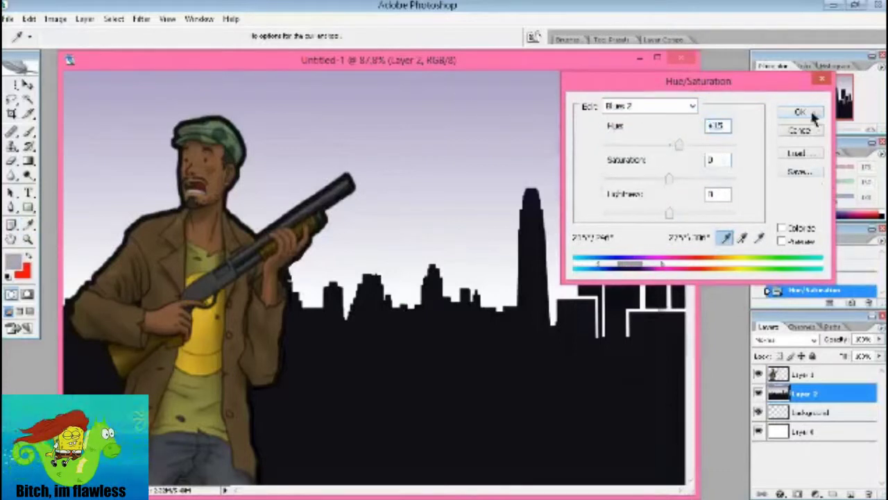
{"action": "left_click", "coordinate": [800, 111]}
Grey the sky by adjusting Magentas hue, lightness and saturation +25, widening the range toward yellows.
{"action": "left_click", "coordinate": [56, 19]}
{"action": "left_click", "coordinate": [208, 139]}
{"action": "left_click", "coordinate": [782, 241]}
{"action": "left_click", "coordinate": [646, 105]}
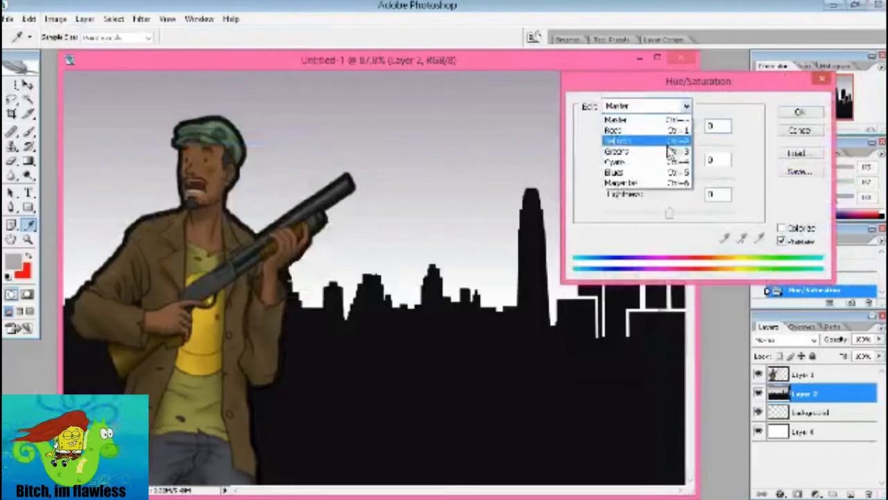
{"action": "left_click", "coordinate": [625, 166]}
{"action": "left_click_drag", "start_coordinate": [669, 179], "coordinate": [728, 172]}
{"action": "left_click_drag", "start_coordinate": [669, 145], "coordinate": [648, 144]}
{"action": "left_click_drag", "start_coordinate": [676, 179], "coordinate": [685, 179]}
{"action": "left_click_drag", "start_coordinate": [669, 213], "coordinate": [630, 214]}
{"action": "left_click_drag", "start_coordinate": [641, 265], "coordinate": [746, 265]}
{"action": "key", "text": "Return"}
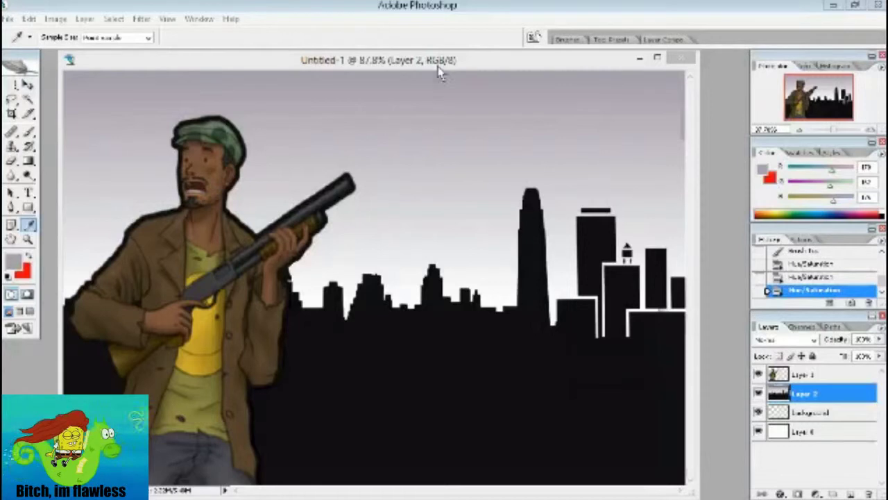
Type the title text above the character on its own layer and make it white.
{"action": "key", "text": "t"}
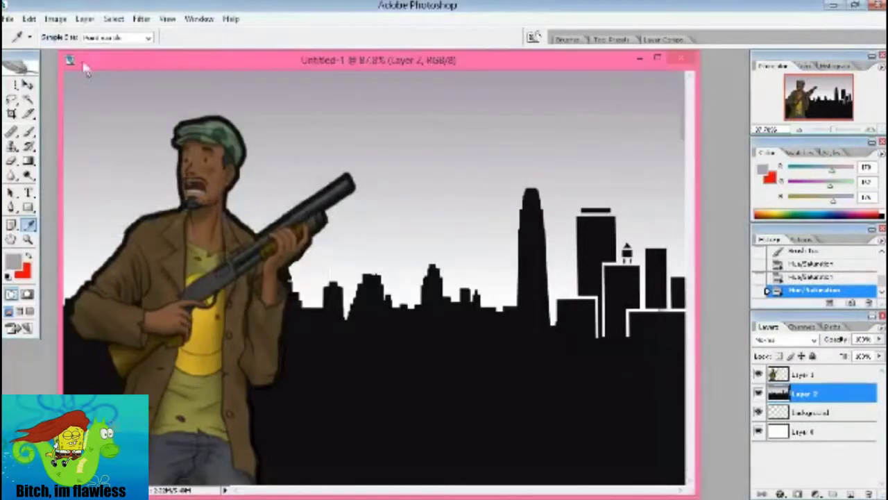
{"action": "left_click", "coordinate": [194, 96]}
{"action": "type", "text": "The City"}
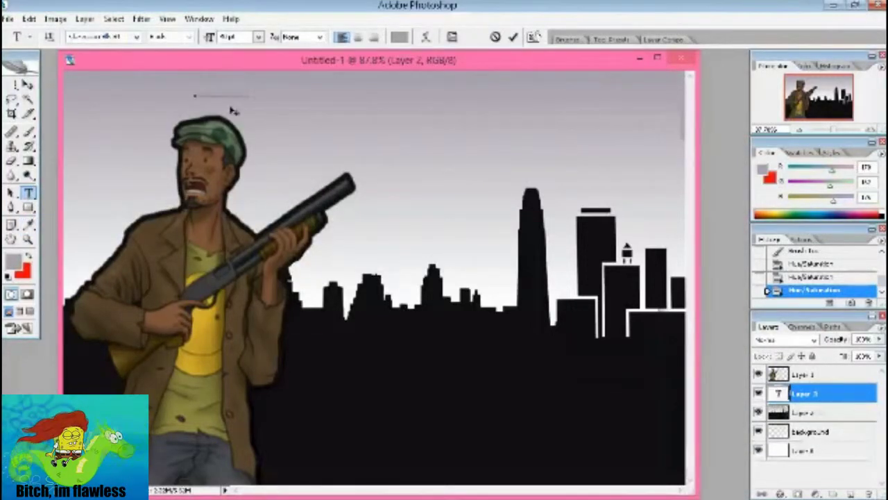
{"action": "left_click_drag", "start_coordinate": [805, 389], "coordinate": [805, 372]}
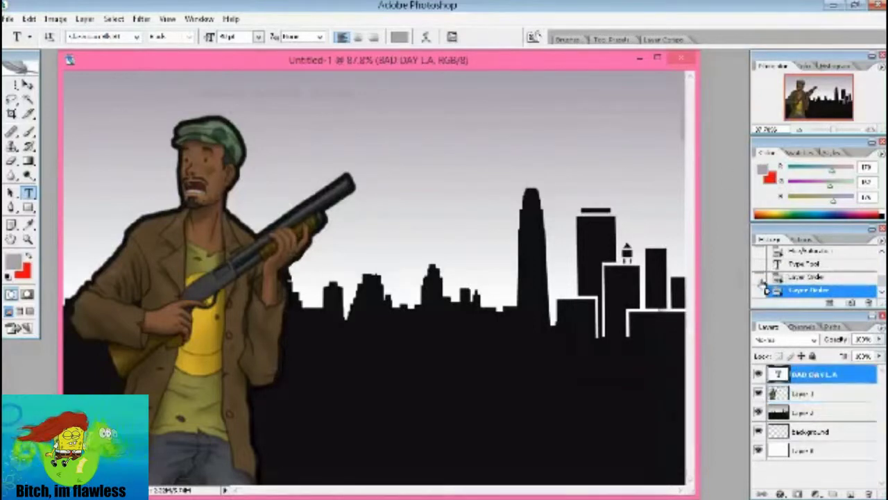
{"action": "left_click", "coordinate": [399, 36]}
{"action": "key", "text": "Return"}
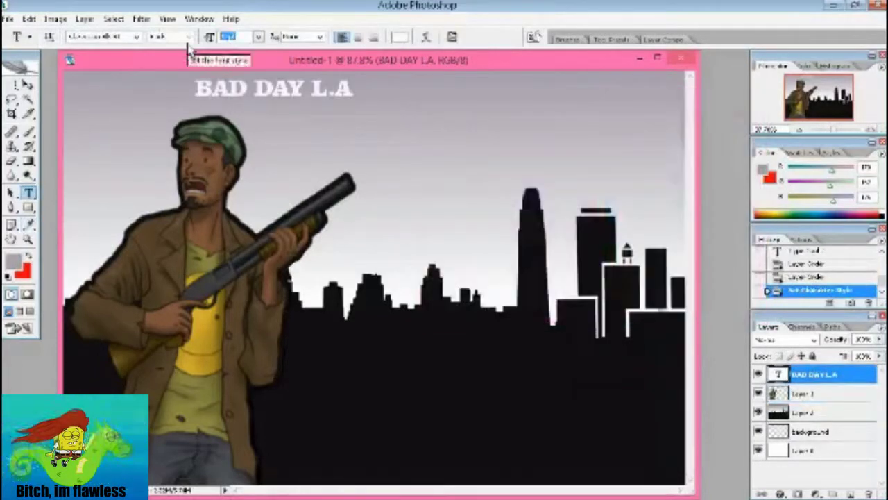
Move the title across the upper sky and cycle through fonts.
{"action": "left_click", "coordinate": [28, 84]}
{"action": "mouse_move", "coordinate": [435, 142]}
{"action": "left_mouse_down"}
{"action": "mouse_move", "coordinate": [614, 219]}
{"action": "mouse_move", "coordinate": [555, 183]}
{"action": "left_mouse_up"}
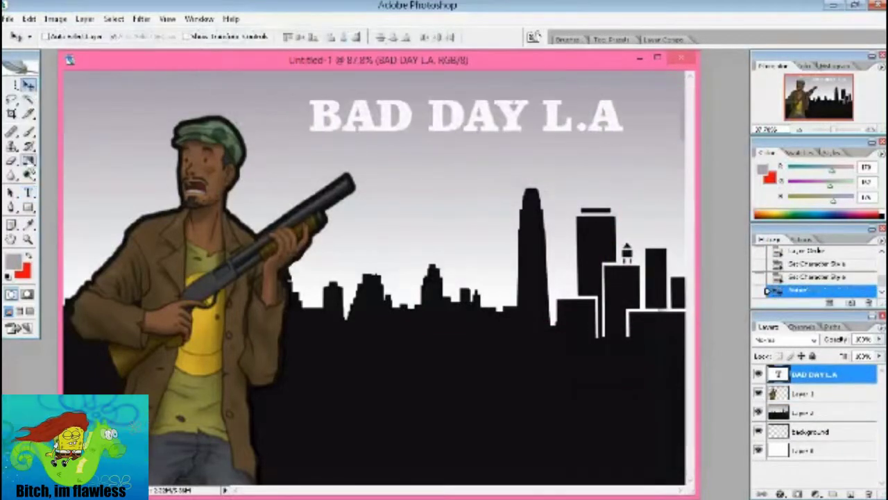
{"action": "left_click", "coordinate": [28, 192]}
{"action": "key", "text": "Down"}
{"action": "key", "text": "Down"}
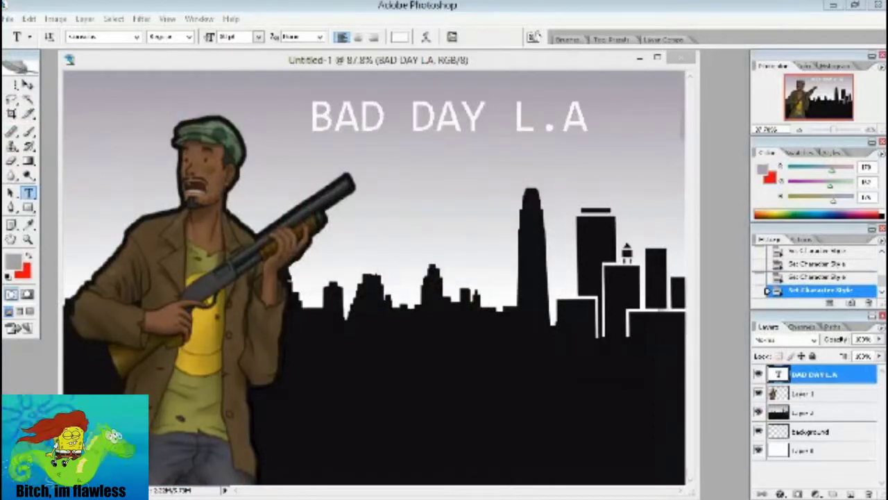
Dismiss the font installation error and save the artwork as baddayla.psd.
{"action": "left_click", "coordinate": [511, 278]}
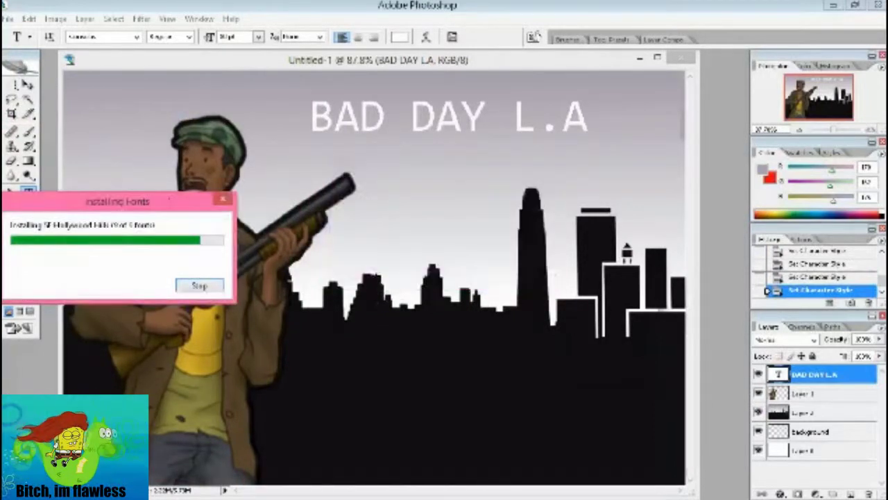
{"action": "left_click", "coordinate": [136, 37]}
{"action": "left_click_drag", "start_coordinate": [244, 105], "coordinate": [244, 262]}
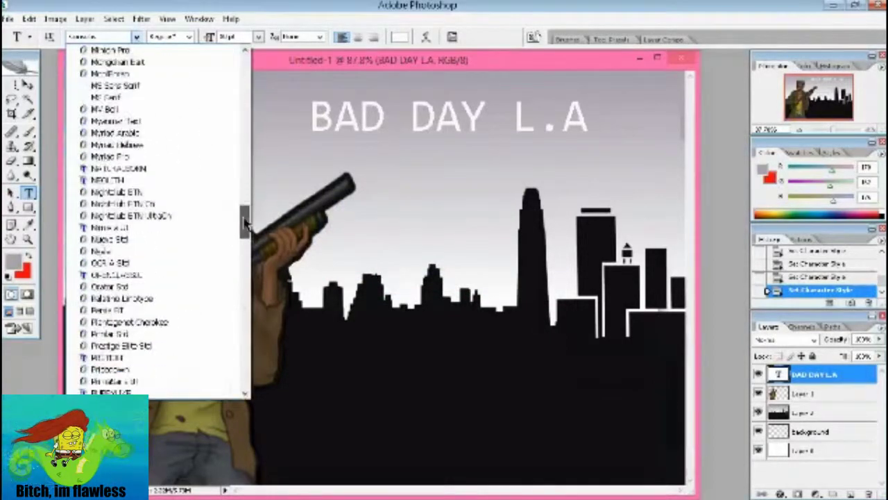
{"action": "left_click", "coordinate": [9, 18]}
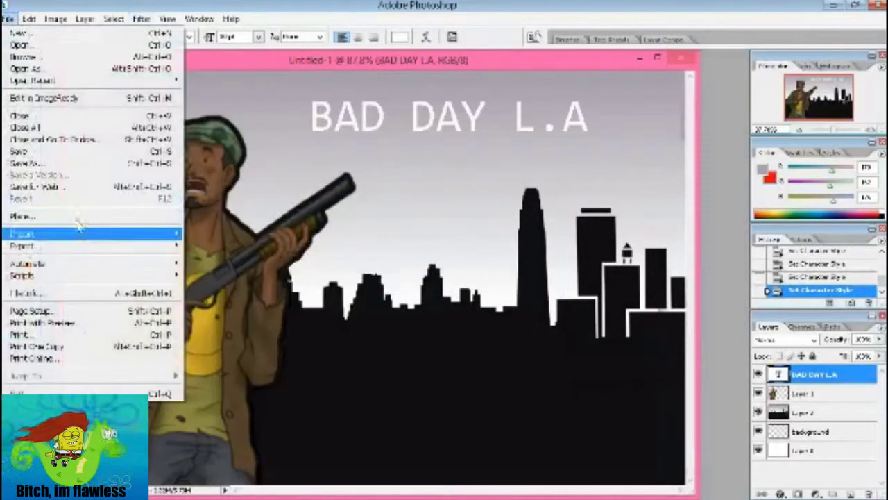
{"action": "left_click", "coordinate": [69, 170]}
{"action": "type", "text": "sa"}
{"action": "left_click", "coordinate": [660, 252]}
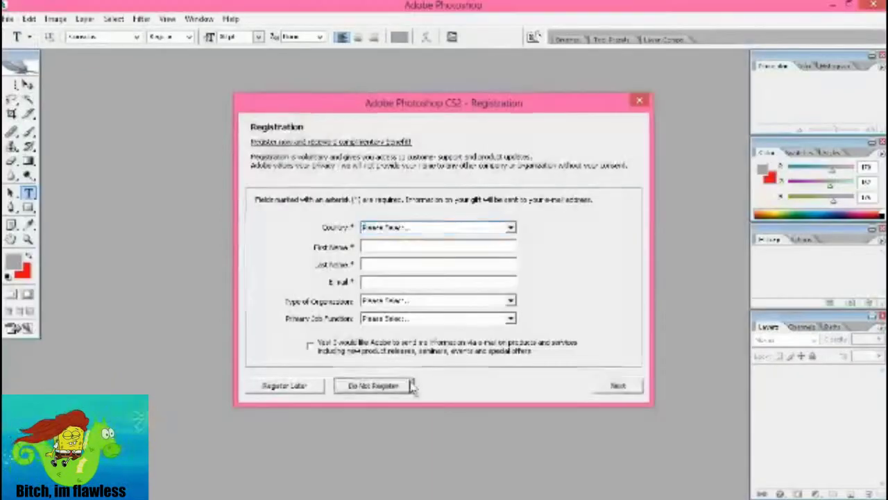
After relaunching, skip registration and reopen baddayla.psd with its title editable.
{"action": "left_click", "coordinate": [409, 383]}
{"action": "key", "text": "alt+f"}
{"action": "key", "text": "Return"}
{"action": "double_click", "coordinate": [486, 111]}
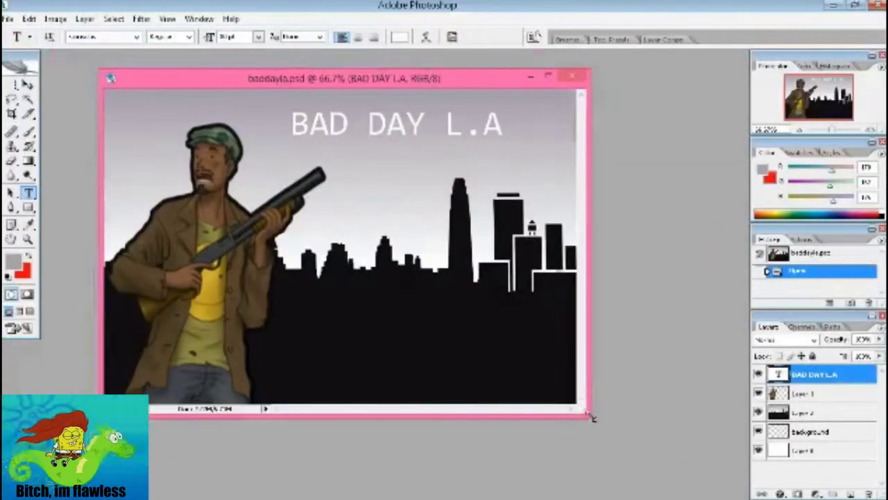
{"action": "left_click_drag", "start_coordinate": [592, 425], "coordinate": [645, 444]}
{"action": "left_click", "coordinate": [444, 139]}
Switch the title to a bold font and increase its size.
{"action": "left_click", "coordinate": [136, 37]}
{"action": "mouse_move", "coordinate": [261, 132]}
{"action": "left_mouse_down"}
{"action": "mouse_move", "coordinate": [264, 267]}
{"action": "mouse_move", "coordinate": [274, 142]}
{"action": "mouse_move", "coordinate": [262, 59]}
{"action": "left_mouse_up"}
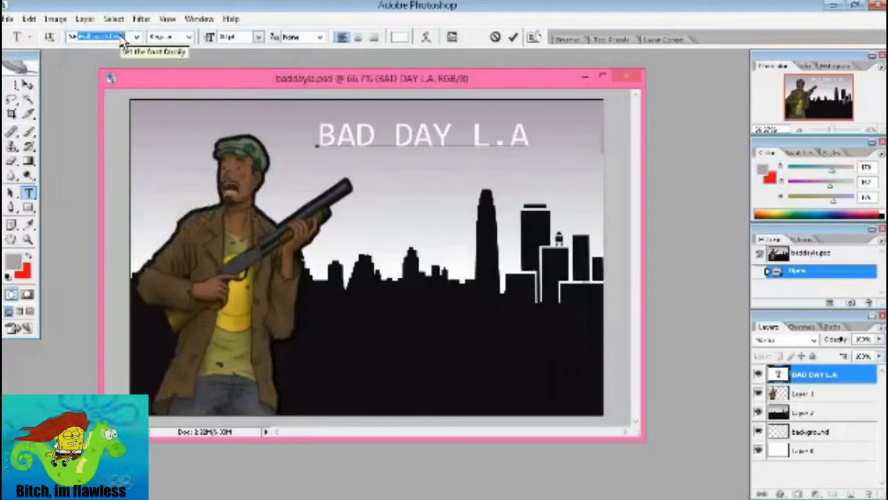
{"action": "key", "text": "Return"}
{"action": "key", "text": "Down"}
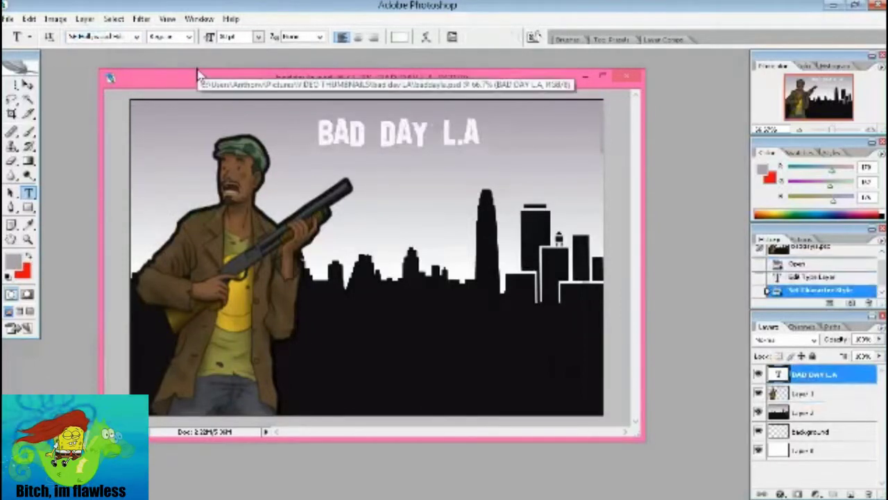
{"action": "key", "text": "Tab"}
{"action": "key", "text": "Tab"}
{"action": "key", "text": "Up"}
Reposition the title, keeping the period in L.A after briefly deleting it.
{"action": "left_click", "coordinate": [28, 84]}
{"action": "left_click_drag", "start_coordinate": [677, 219], "coordinate": [656, 229]}
{"action": "left_click", "coordinate": [27, 192]}
{"action": "left_click", "coordinate": [544, 138]}
{"action": "key", "text": "BackSpace"}
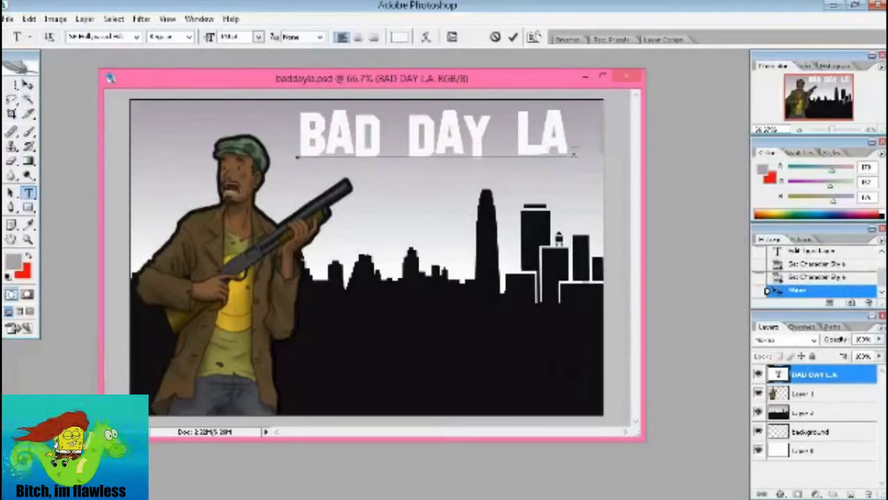
{"action": "key", "text": "BackSpace"}
{"action": "key", "text": "Escape"}
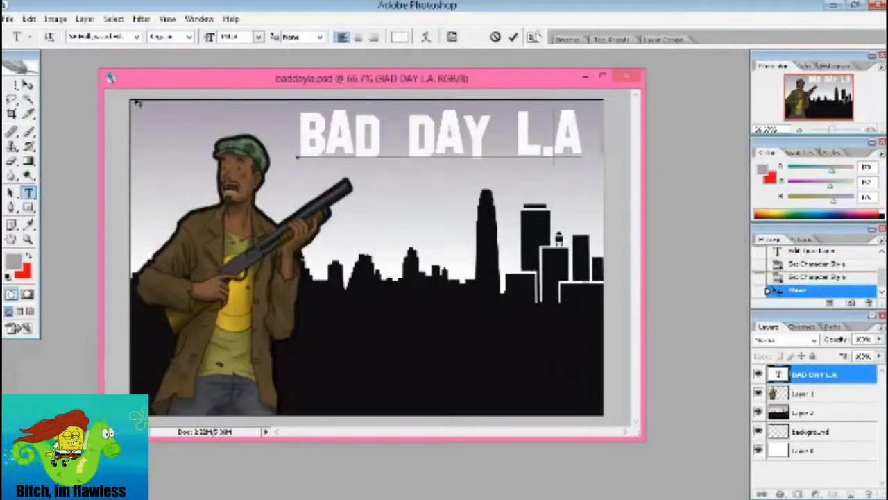
{"action": "key", "text": "v"}
{"action": "left_click_drag", "start_coordinate": [406, 193], "coordinate": [411, 199]}
Open the title's Layer Style and enable Drop Shadow.
{"action": "double_click", "coordinate": [860, 375]}
{"action": "mouse_move", "coordinate": [537, 56]}
{"action": "left_mouse_down"}
{"action": "mouse_move", "coordinate": [819, 55]}
{"action": "mouse_move", "coordinate": [561, 208]}
{"action": "left_mouse_up"}
{"action": "left_click", "coordinate": [479, 260]}
Boost the drop shadow's opacity, spread, size, noise, angle and blend mode, then nudge the character left.
{"action": "left_click_drag", "start_coordinate": [654, 265], "coordinate": [670, 265]}
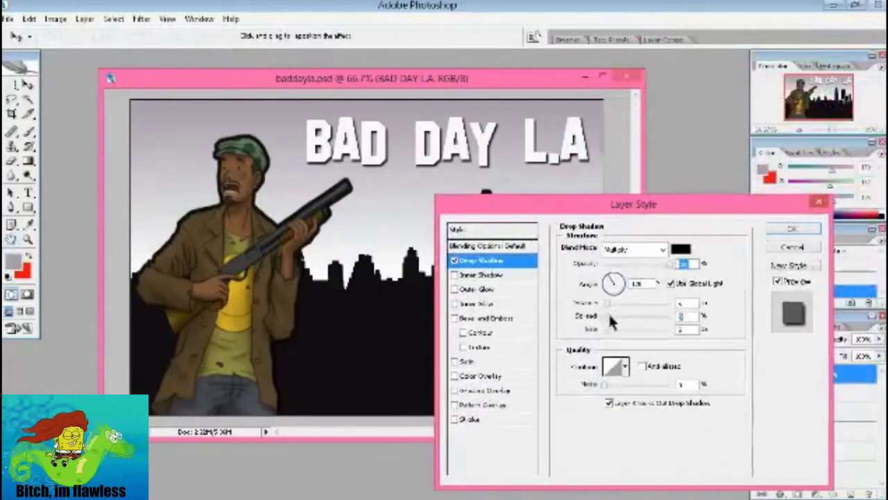
{"action": "mouse_move", "coordinate": [606, 316]}
{"action": "left_mouse_down"}
{"action": "mouse_move", "coordinate": [669, 316]}
{"action": "mouse_move", "coordinate": [609, 329]}
{"action": "left_mouse_up"}
{"action": "mouse_move", "coordinate": [605, 383]}
{"action": "left_mouse_down"}
{"action": "mouse_move", "coordinate": [664, 385]}
{"action": "mouse_move", "coordinate": [620, 393]}
{"action": "left_mouse_up"}
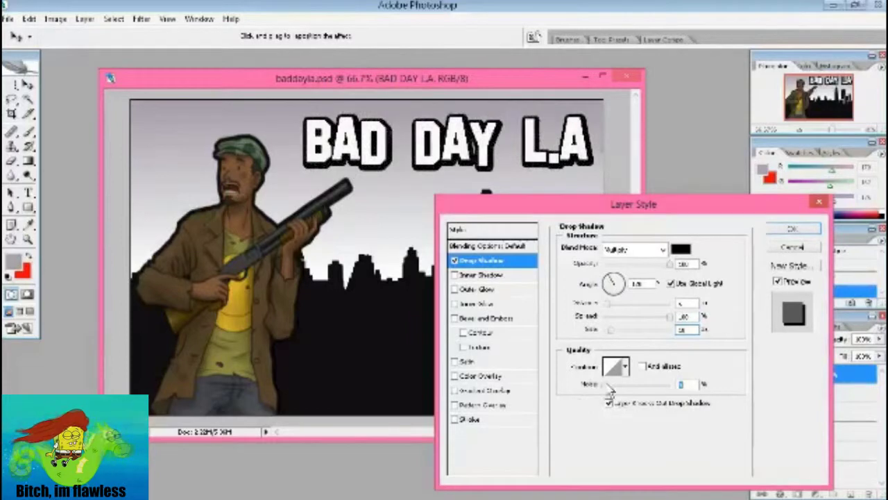
{"action": "left_click", "coordinate": [671, 283]}
{"action": "left_click_drag", "start_coordinate": [615, 282], "coordinate": [626, 288]}
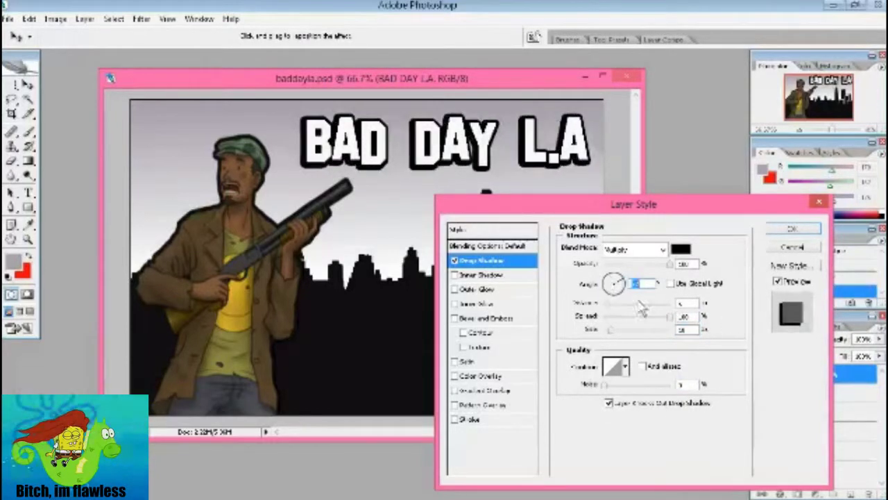
{"action": "left_click", "coordinate": [635, 249]}
{"action": "left_click", "coordinate": [646, 271]}
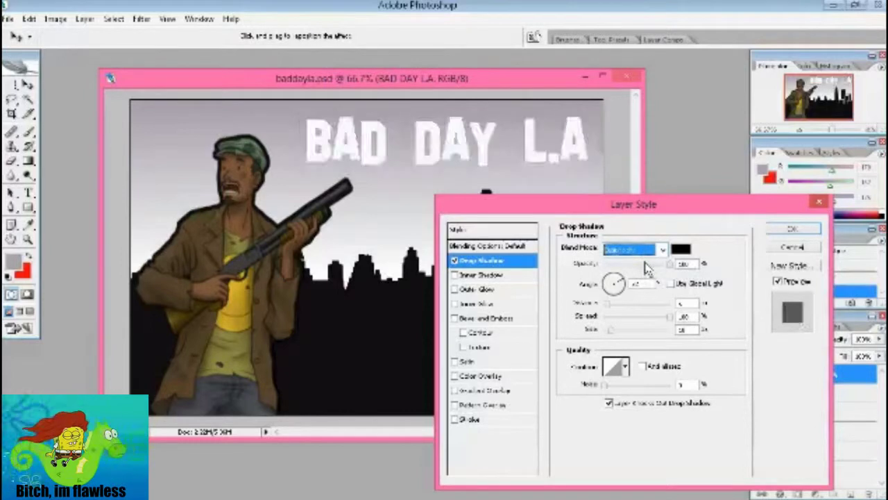
{"action": "key", "text": "Return"}
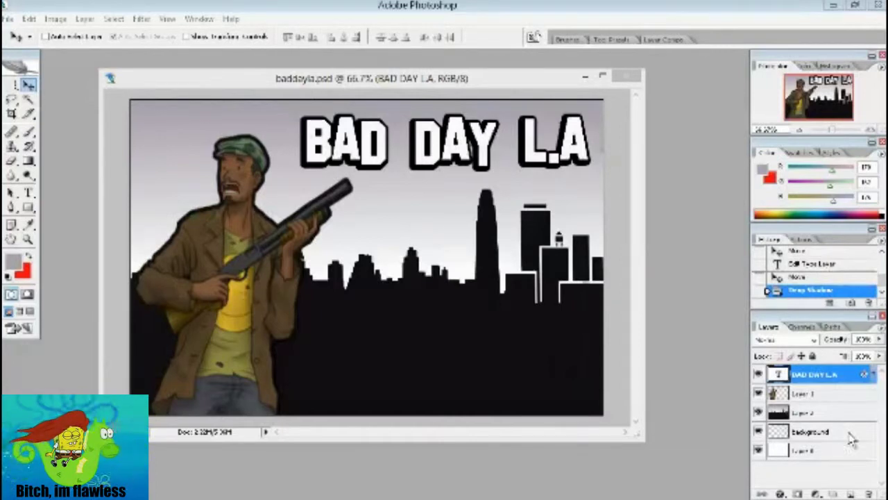
{"action": "left_click", "coordinate": [805, 394]}
{"action": "left_click_drag", "start_coordinate": [455, 299], "coordinate": [447, 297]}
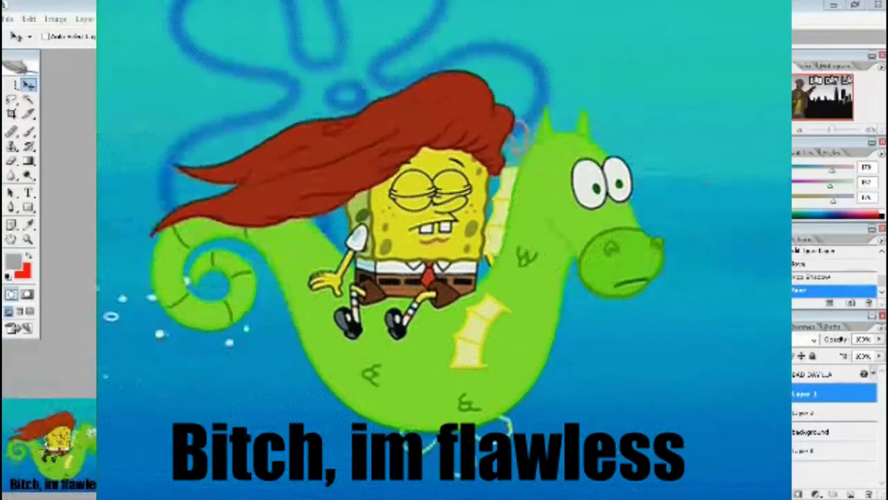
Shift the document window, then reopen Blending Options for the BAD DAY L.A layer.
{"action": "left_click_drag", "start_coordinate": [321, 85], "coordinate": [368, 76]}
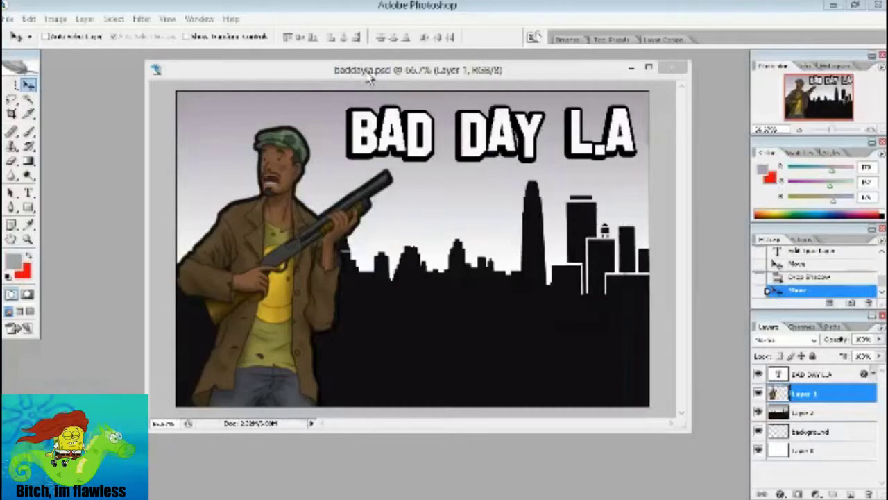
{"action": "left_click", "coordinate": [28, 132]}
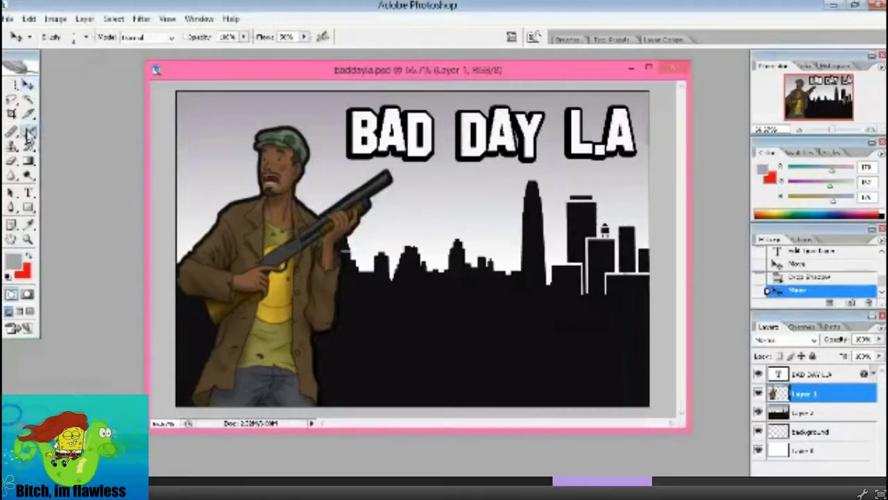
{"action": "right_click", "coordinate": [355, 192]}
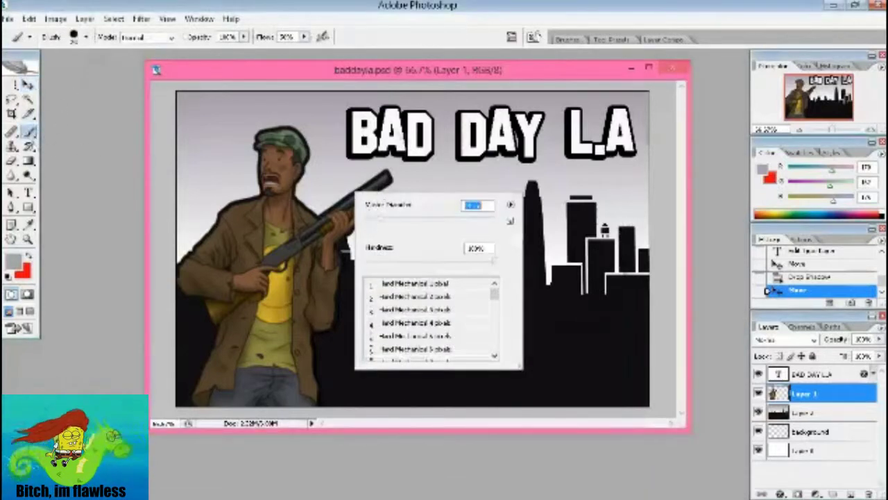
{"action": "left_click", "coordinate": [439, 75]}
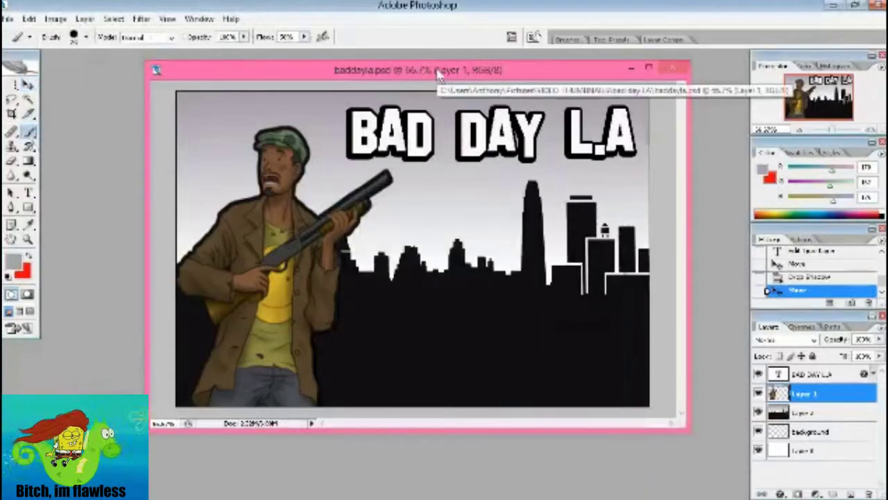
{"action": "left_click", "coordinate": [813, 377]}
{"action": "right_click", "coordinate": [813, 378]}
{"action": "left_click", "coordinate": [733, 140]}
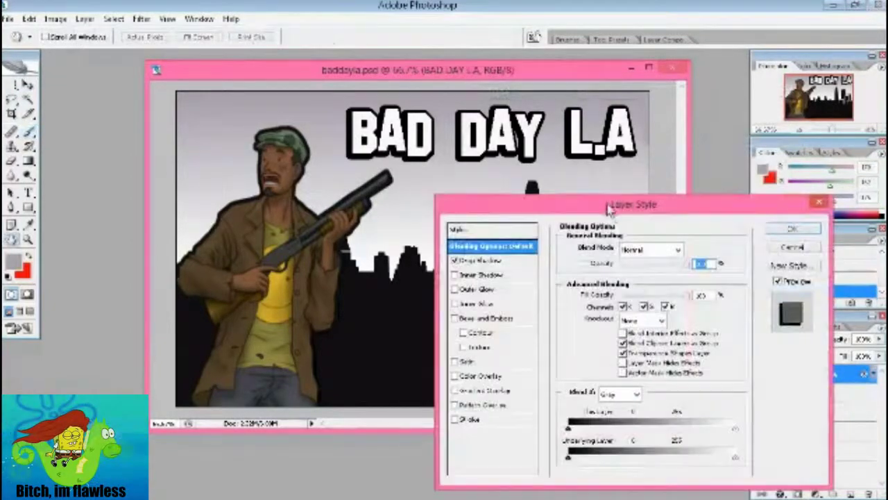
Add a red Color Overlay with lowered opacity and a different blend mode.
{"action": "left_click", "coordinate": [612, 306]}
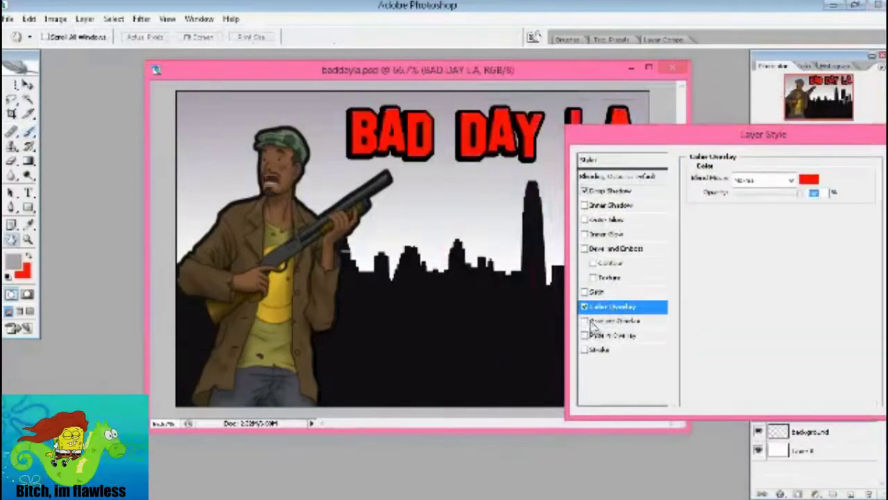
{"action": "left_click_drag", "start_coordinate": [800, 193], "coordinate": [757, 195]}
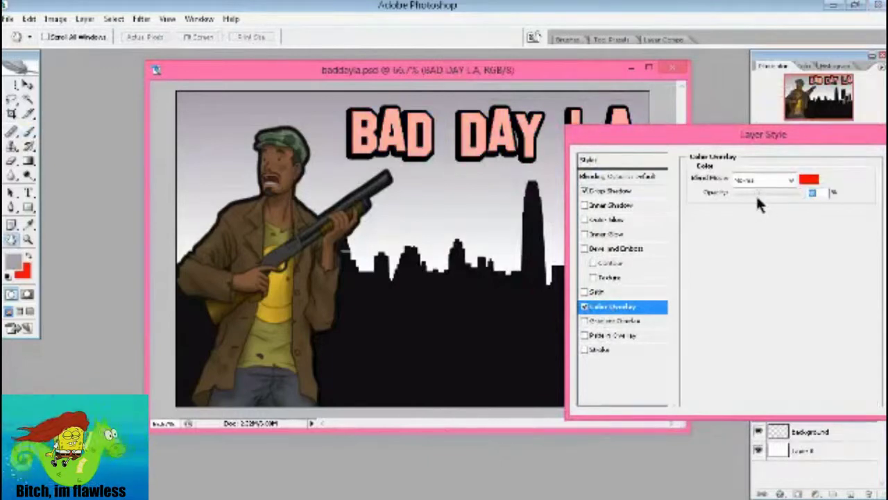
{"action": "left_click", "coordinate": [763, 179]}
{"action": "left_click", "coordinate": [763, 225]}
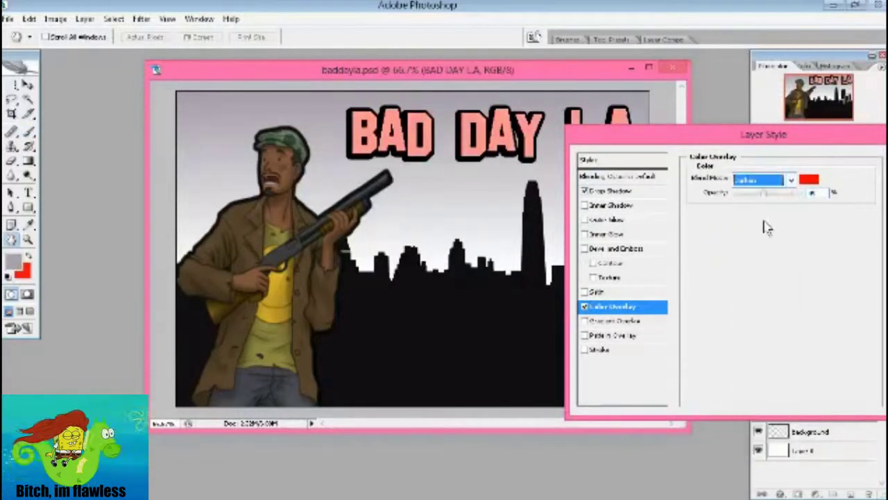
{"action": "key", "text": "Down"}
{"action": "key", "text": "Down"}
{"action": "key", "text": "Down"}
{"action": "key", "text": "Down"}
{"action": "key", "text": "Down"}
{"action": "key", "text": "Down"}
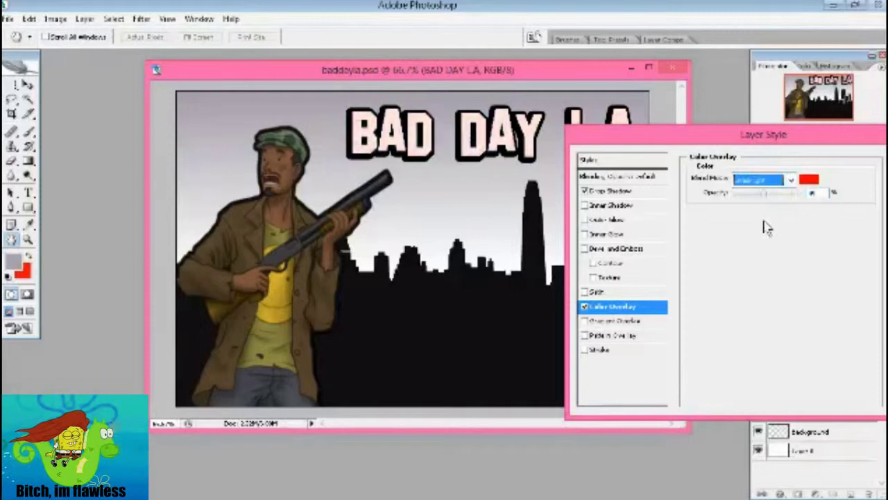
{"action": "key", "text": "Down"}
Try a Satin effect's angle, blend mode, opacity and distance, then replace it with Gradient Overlay.
{"action": "left_click", "coordinate": [596, 292]}
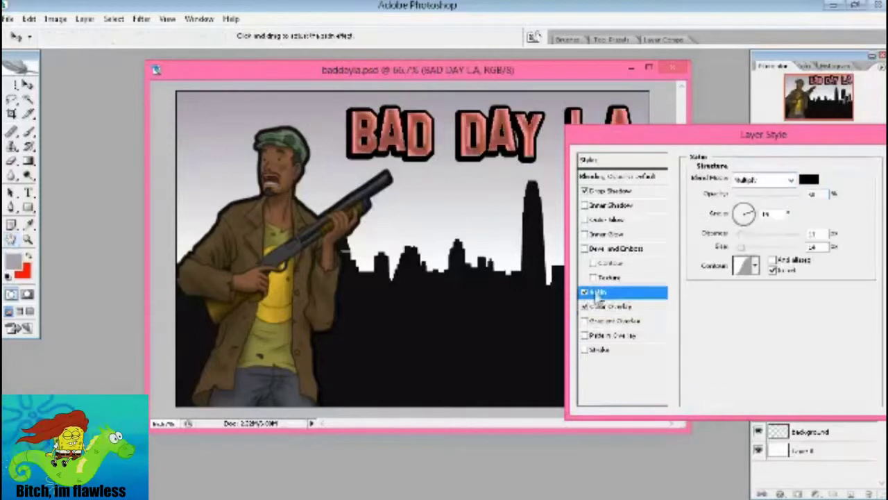
{"action": "left_click_drag", "start_coordinate": [747, 209], "coordinate": [758, 205]}
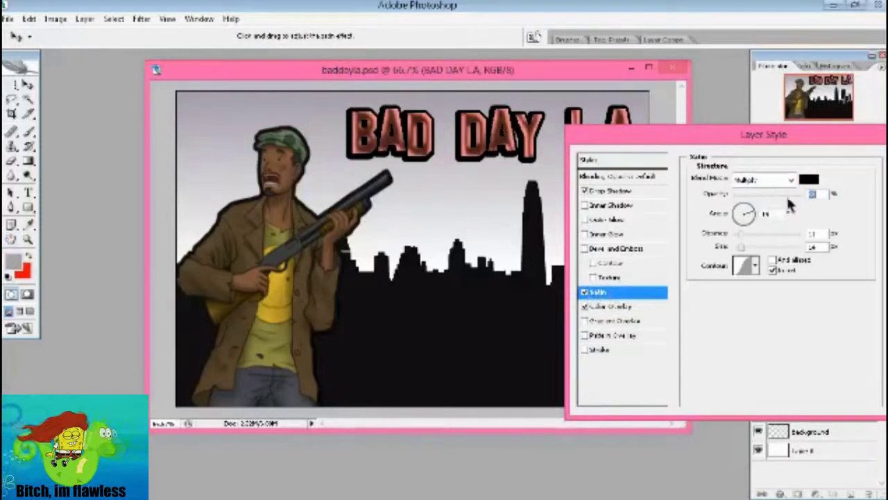
{"action": "left_click_drag", "start_coordinate": [758, 198], "coordinate": [760, 212]}
{"action": "left_click", "coordinate": [791, 179]}
{"action": "left_click", "coordinate": [779, 229]}
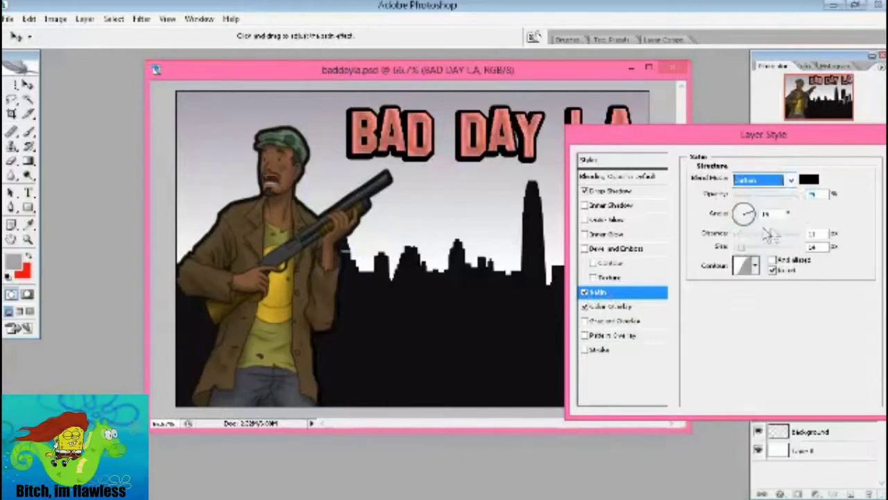
{"action": "mouse_move", "coordinate": [778, 236]}
{"action": "left_mouse_down"}
{"action": "mouse_move", "coordinate": [740, 249]}
{"action": "mouse_move", "coordinate": [777, 249]}
{"action": "mouse_move", "coordinate": [738, 251]}
{"action": "left_mouse_up"}
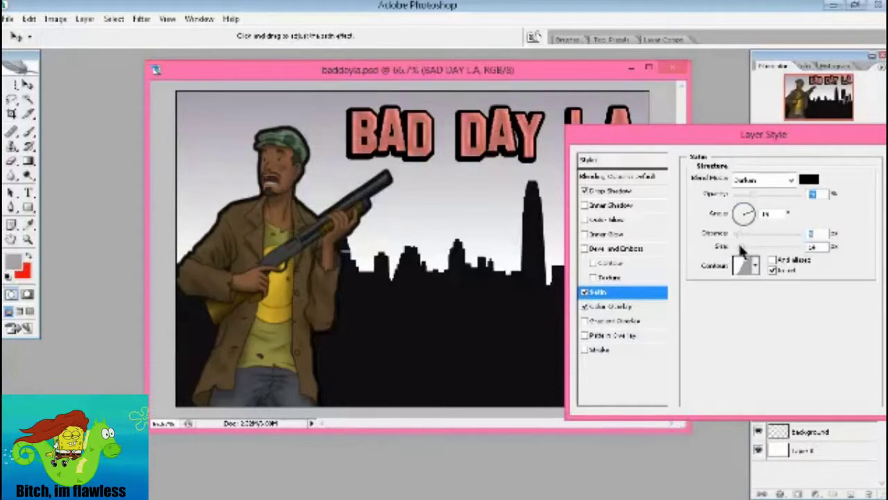
{"action": "left_click", "coordinate": [809, 180]}
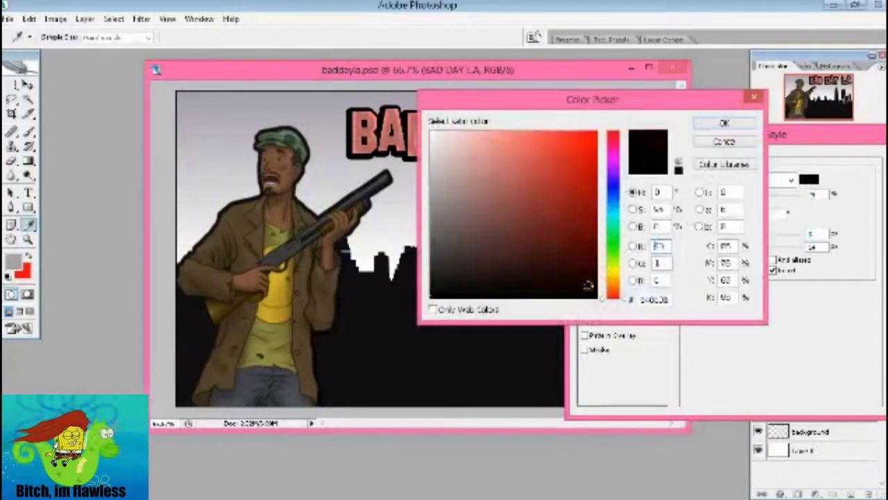
{"action": "left_click", "coordinate": [723, 124]}
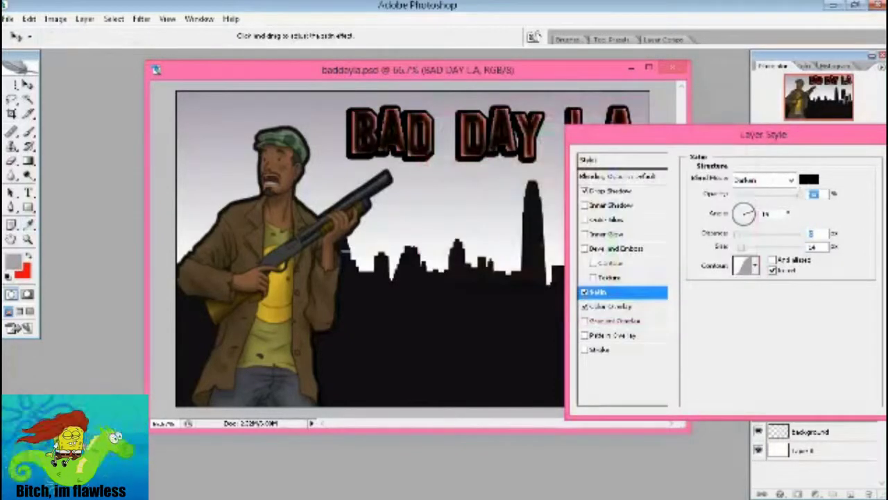
{"action": "mouse_move", "coordinate": [741, 234]}
{"action": "left_mouse_down"}
{"action": "mouse_move", "coordinate": [760, 249]}
{"action": "mouse_move", "coordinate": [691, 255]}
{"action": "left_mouse_up"}
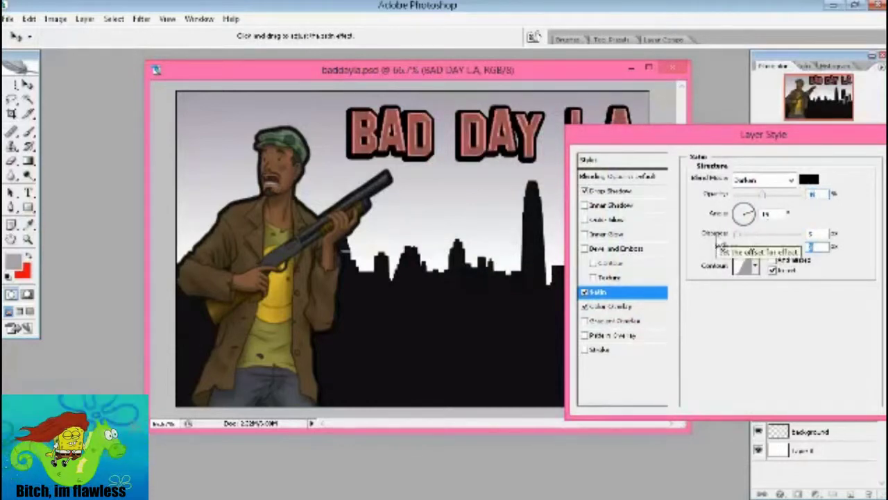
{"action": "left_click_drag", "start_coordinate": [735, 235], "coordinate": [765, 239]}
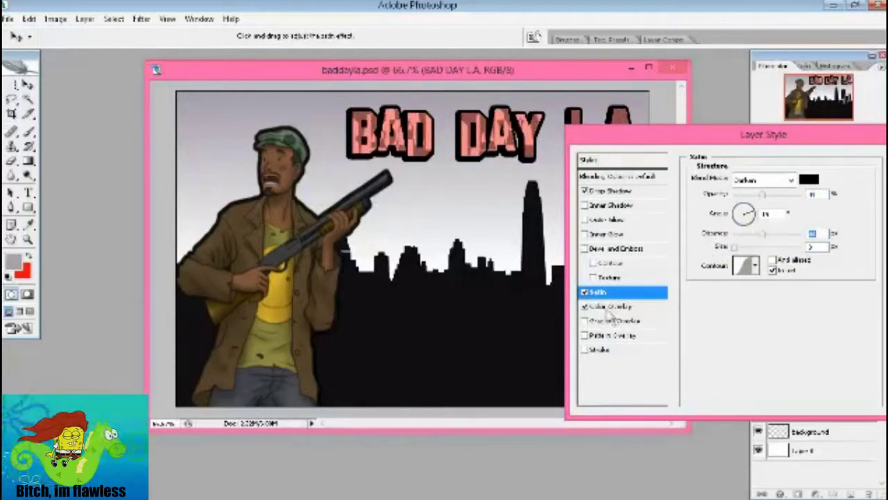
{"action": "left_click", "coordinate": [585, 293]}
{"action": "left_click", "coordinate": [591, 321]}
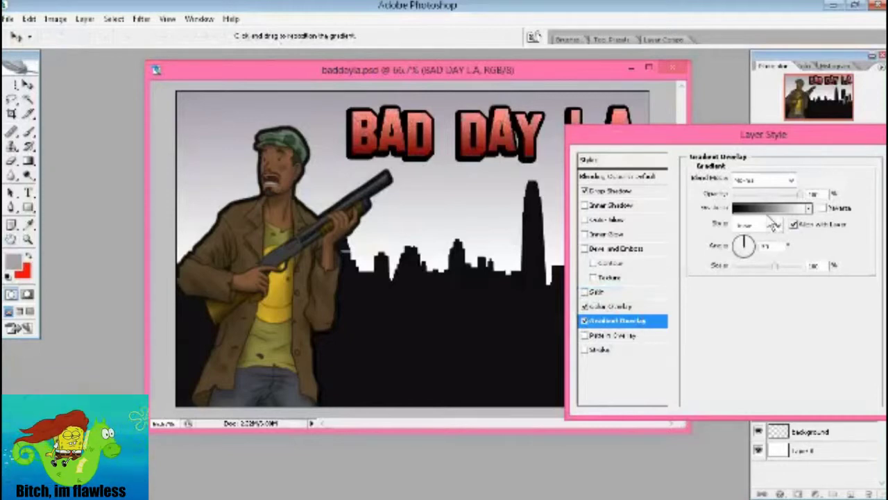
Rotate the Gradient Overlay angle so the title runs pale pink to deep red.
{"action": "mouse_move", "coordinate": [747, 260]}
{"action": "left_mouse_down"}
{"action": "mouse_move", "coordinate": [756, 256]}
{"action": "mouse_move", "coordinate": [742, 244]}
{"action": "left_mouse_up"}
{"action": "mouse_move", "coordinate": [682, 138]}
{"action": "left_mouse_down"}
{"action": "mouse_move", "coordinate": [746, 205]}
{"action": "mouse_move", "coordinate": [725, 195]}
{"action": "left_mouse_up"}
{"action": "left_click_drag", "start_coordinate": [777, 302], "coordinate": [790, 295]}
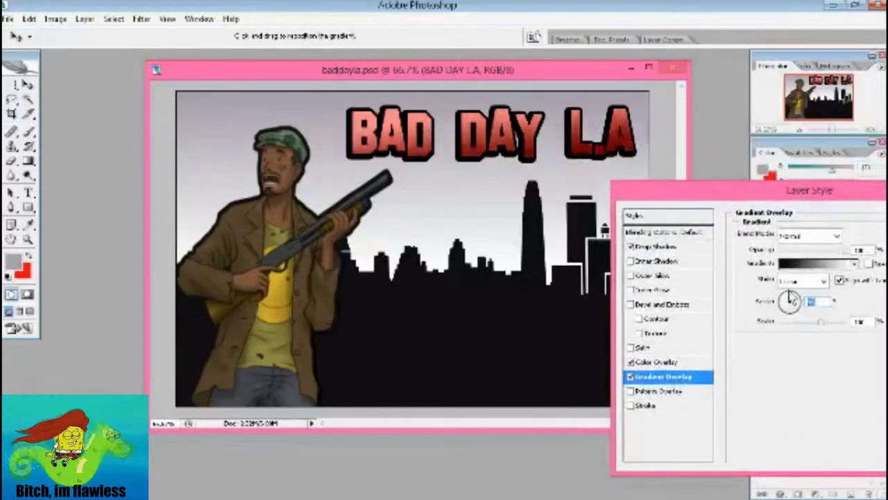